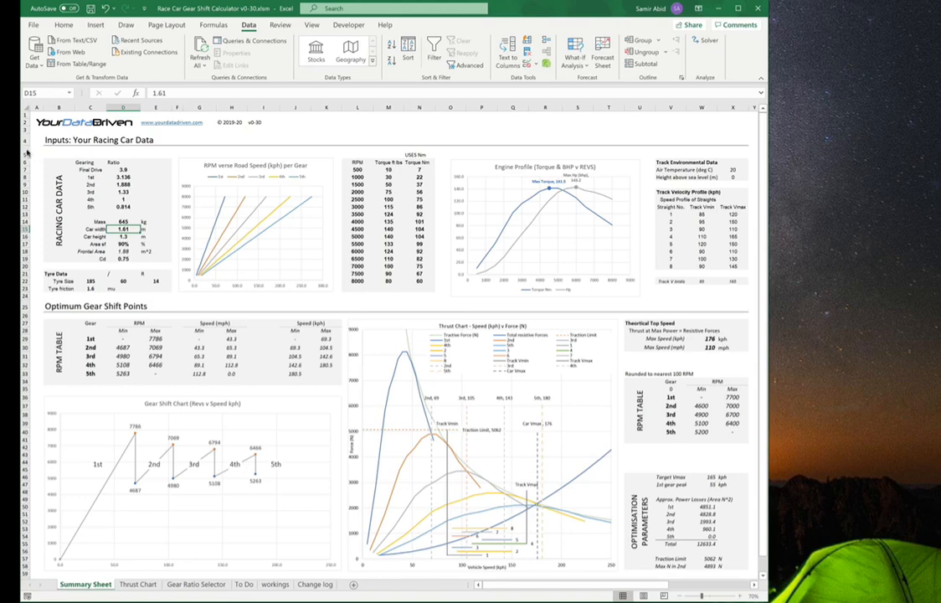
Step: Examine the racing car input data and the gear ratio cells on the summary sheet
mouse_move(27, 147)
left_mouse_down()
mouse_move(28, 273)
mouse_move(42, 310)
left_mouse_up()
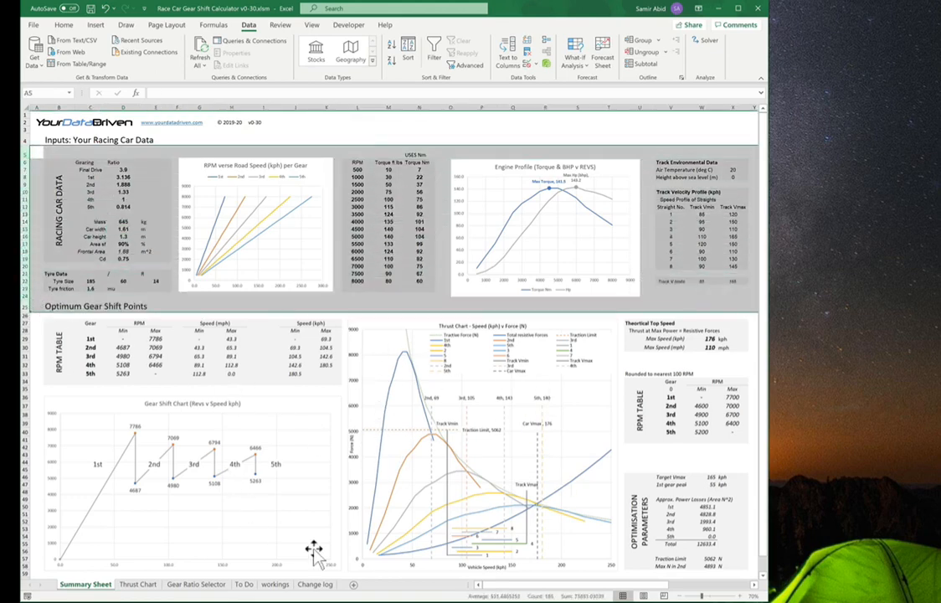
left_click(350, 578)
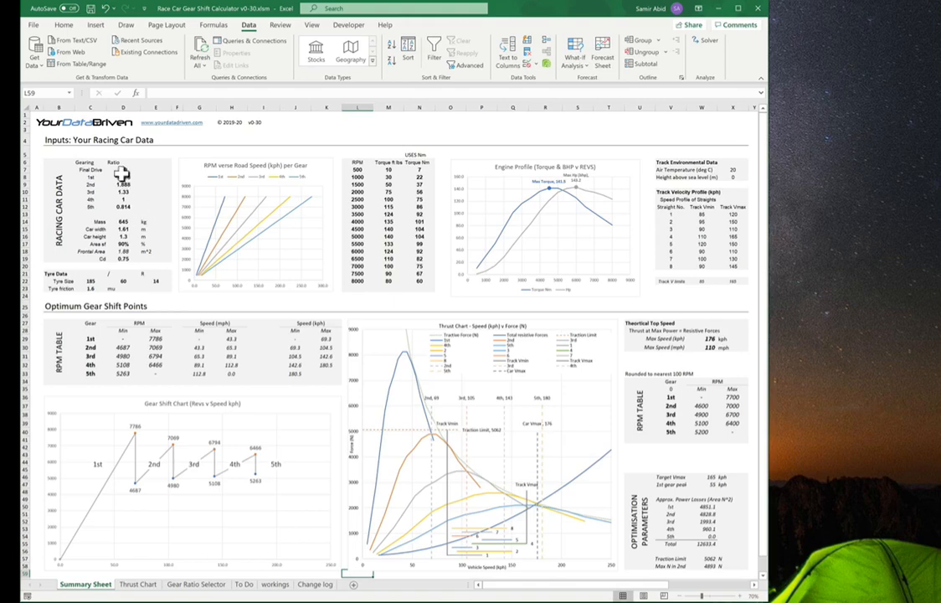
left_click_drag(123, 170, 123, 209)
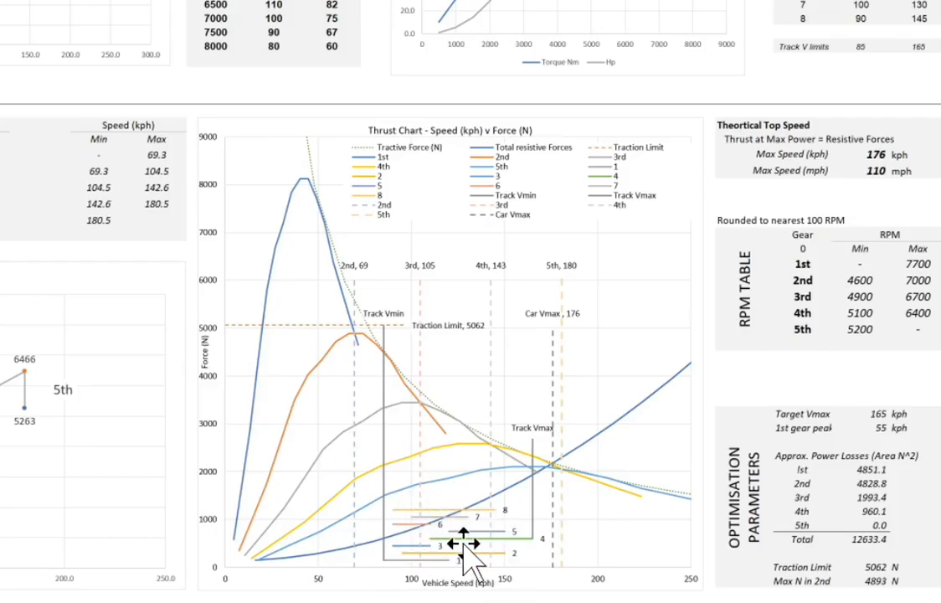
mouse_move(280, 517)
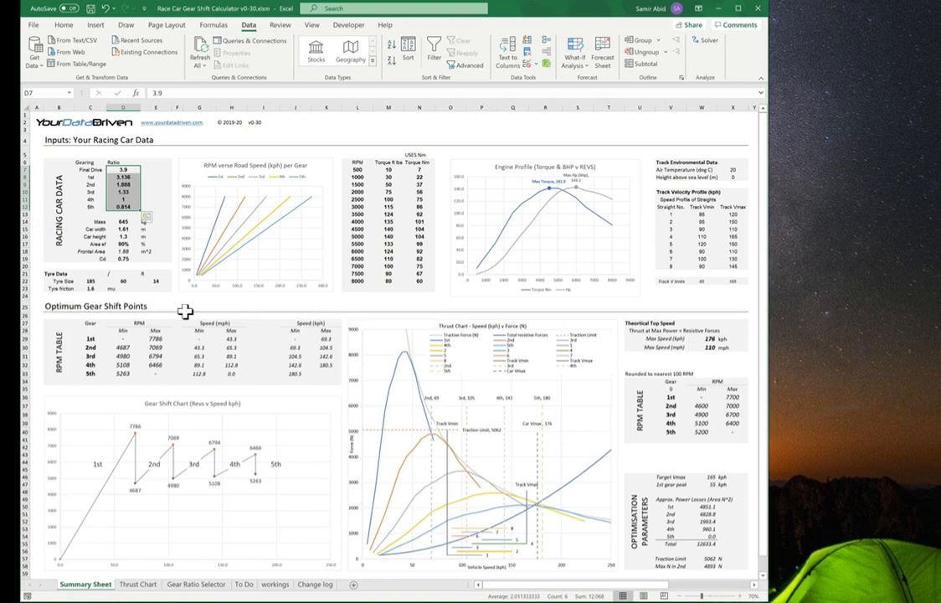
left_click(200, 310)
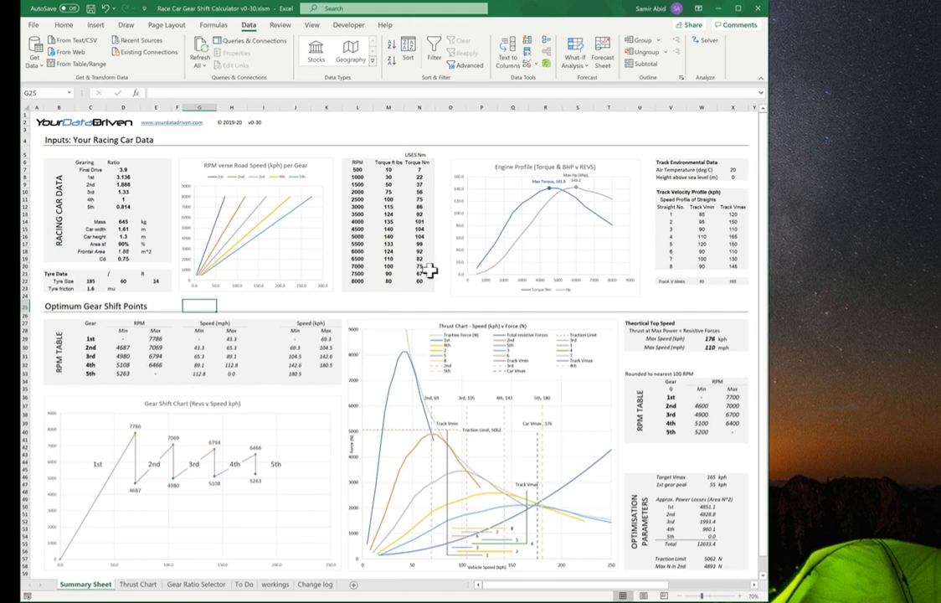
Step: Run Solver with the existing parameters and keep the Solver solution without returning to the parameters dialog
left_click(706, 41)
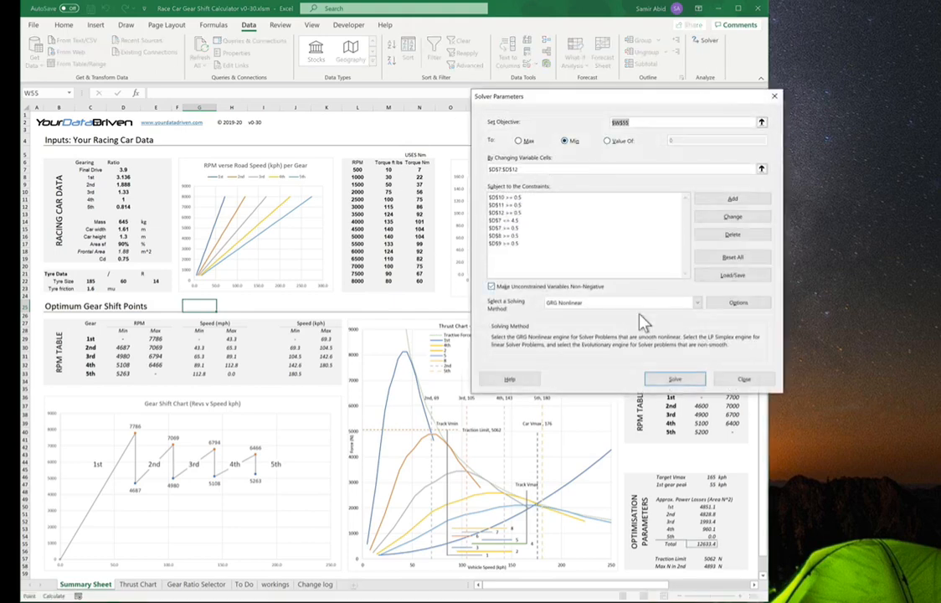
left_click(672, 379)
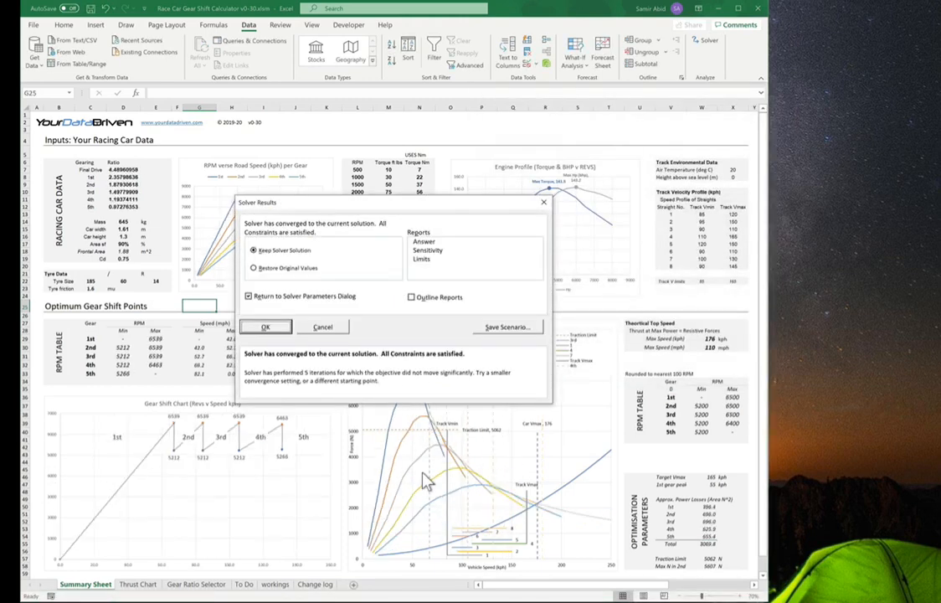
left_click(249, 297)
left_click(266, 326)
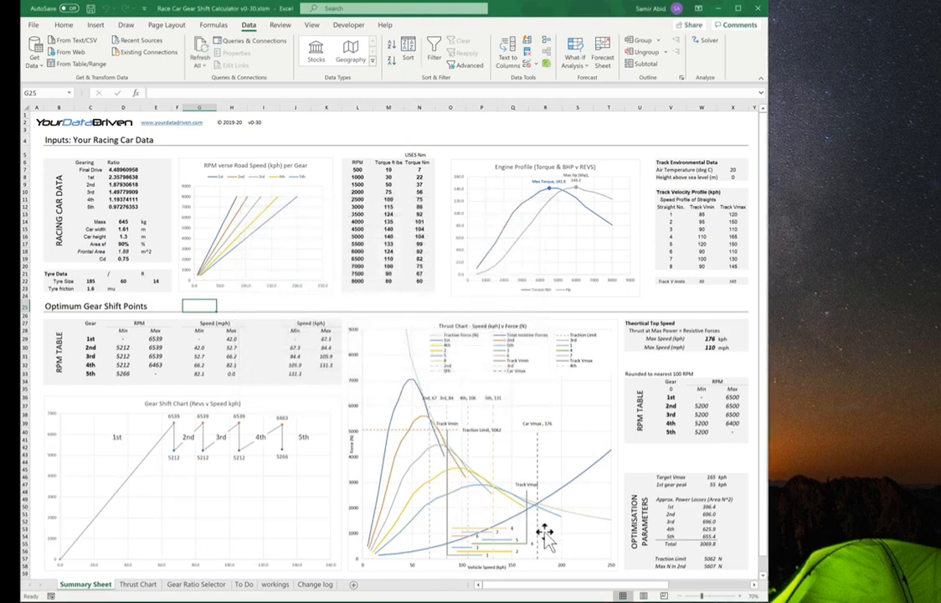
Step: Format the final drive and gear ratio cells as Number with two decimal places
left_click_drag(124, 169, 132, 208)
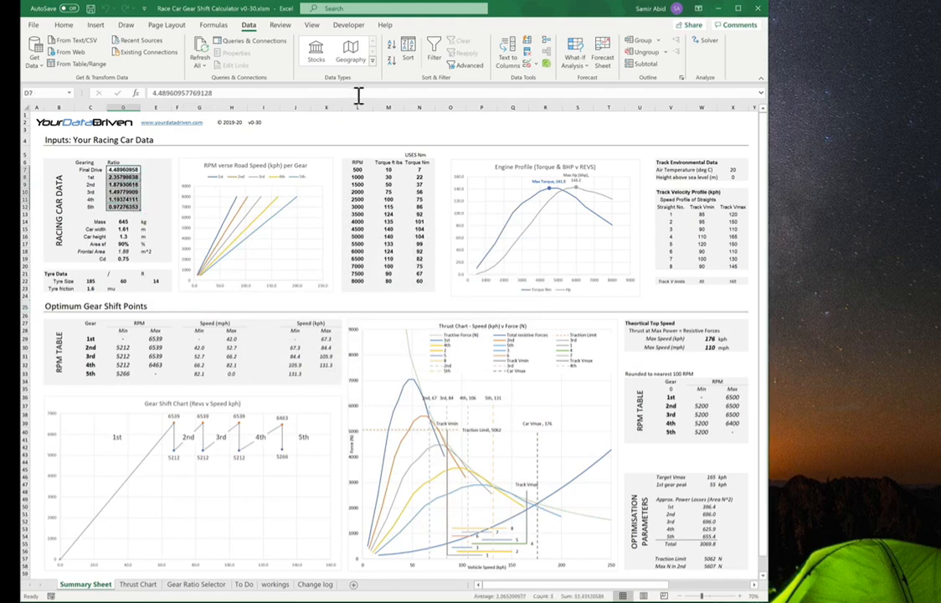
left_click(63, 25)
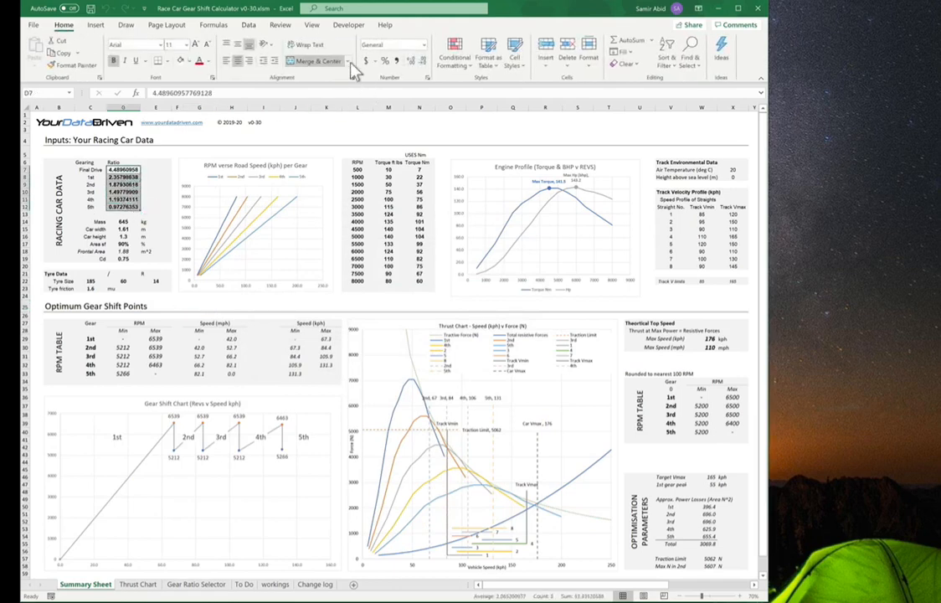
left_click(423, 45)
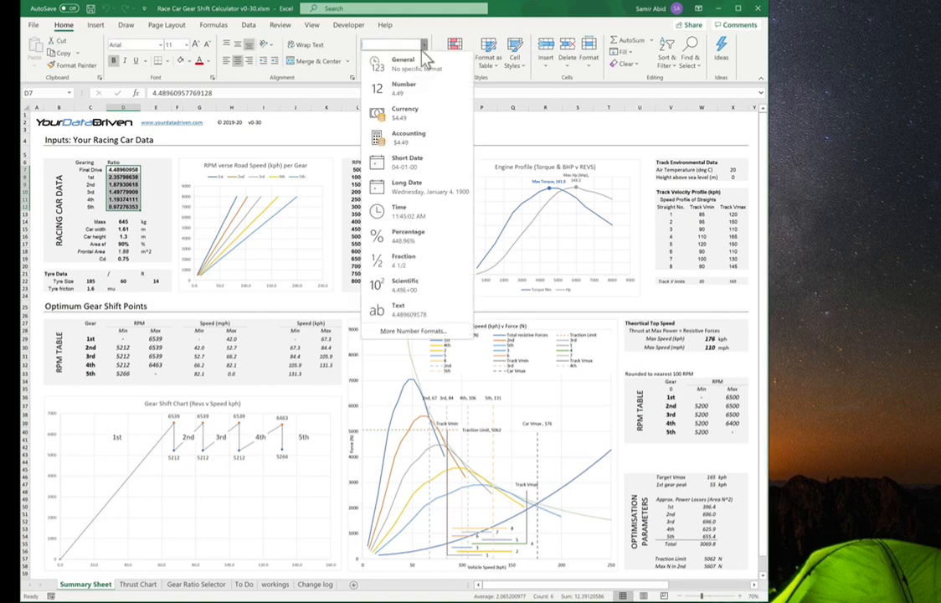
left_click(408, 90)
left_click(211, 307)
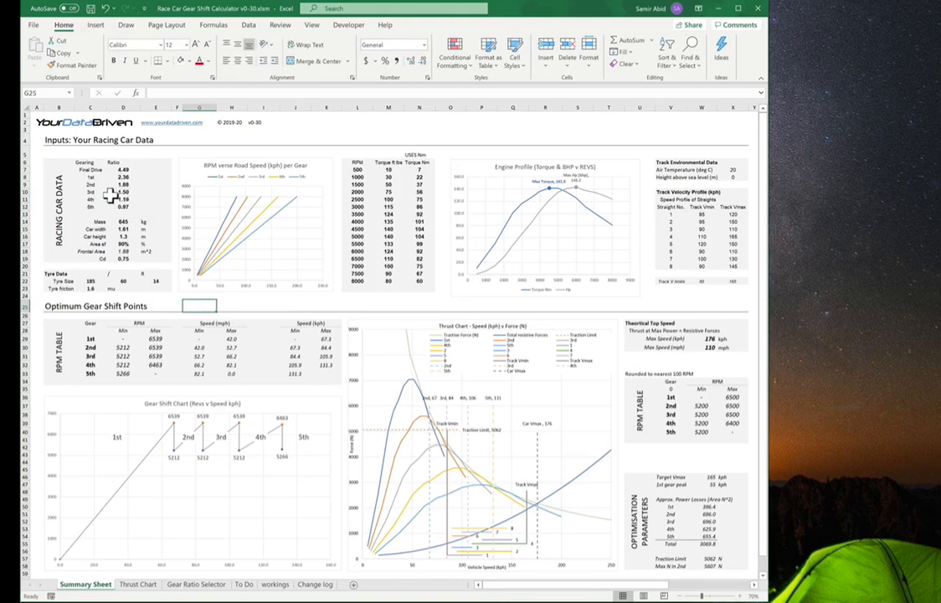
Step: Examine the gear ratios, the thrust chart and the track velocity profile table
left_click_drag(123, 169, 124, 207)
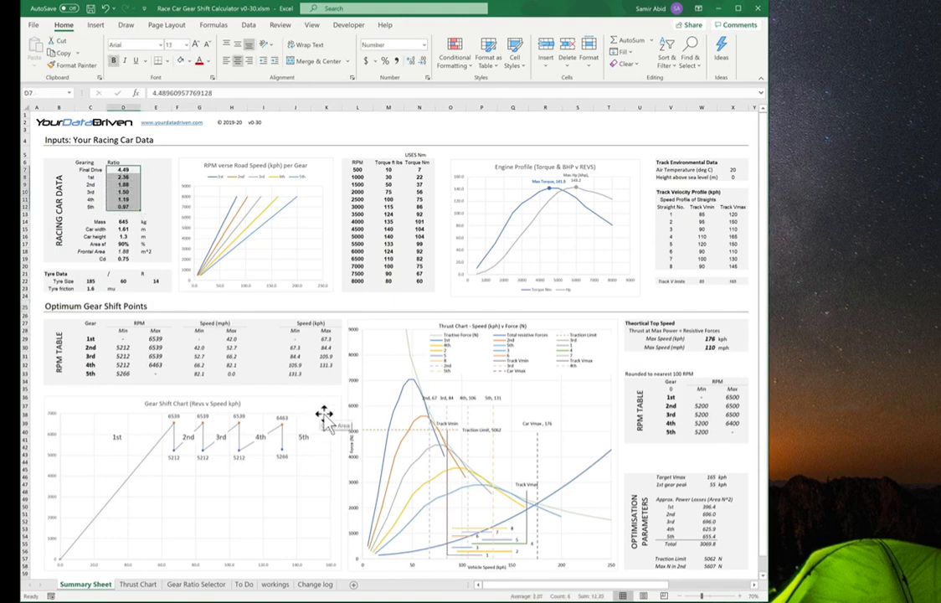
left_click(337, 307)
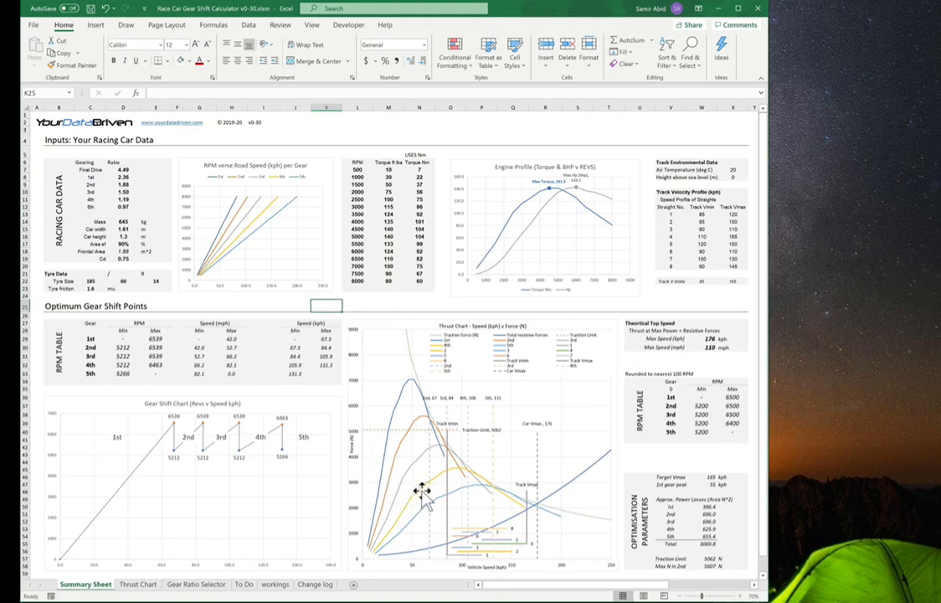
mouse_move(415, 501)
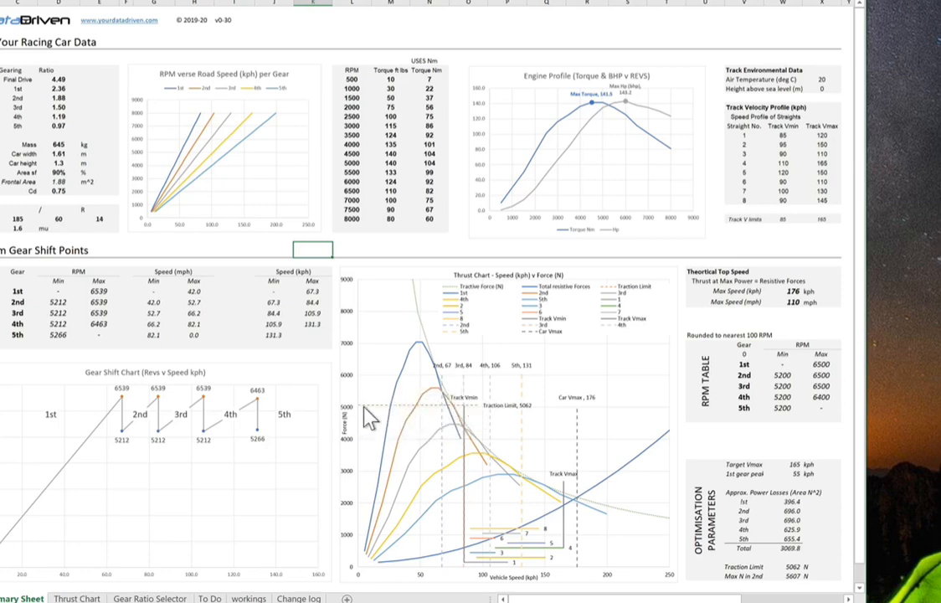
mouse_move(445, 393)
mouse_move(365, 423)
mouse_move(393, 414)
mouse_move(452, 425)
mouse_move(577, 503)
mouse_move(467, 421)
left_click_drag(746, 141, 805, 206)
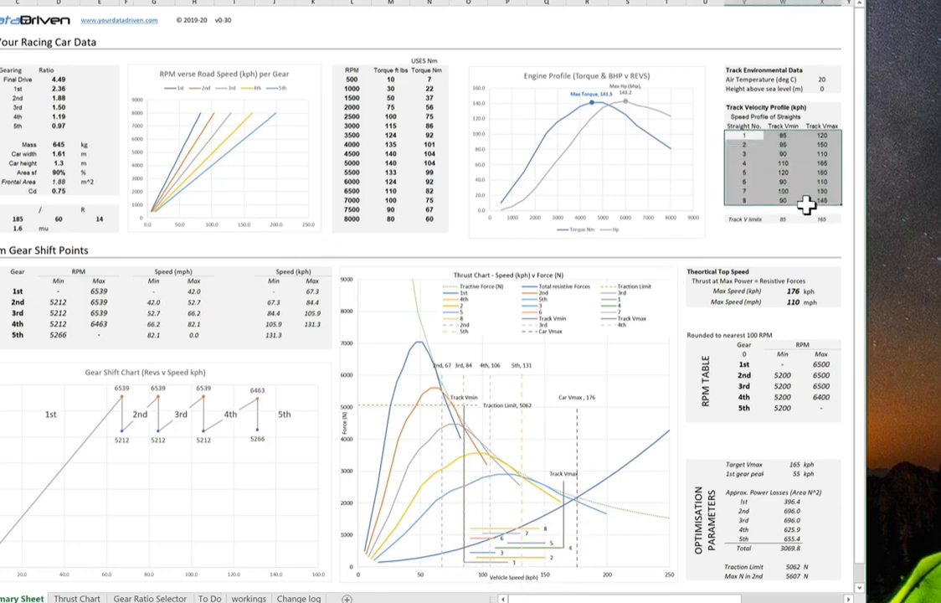
left_click(778, 138)
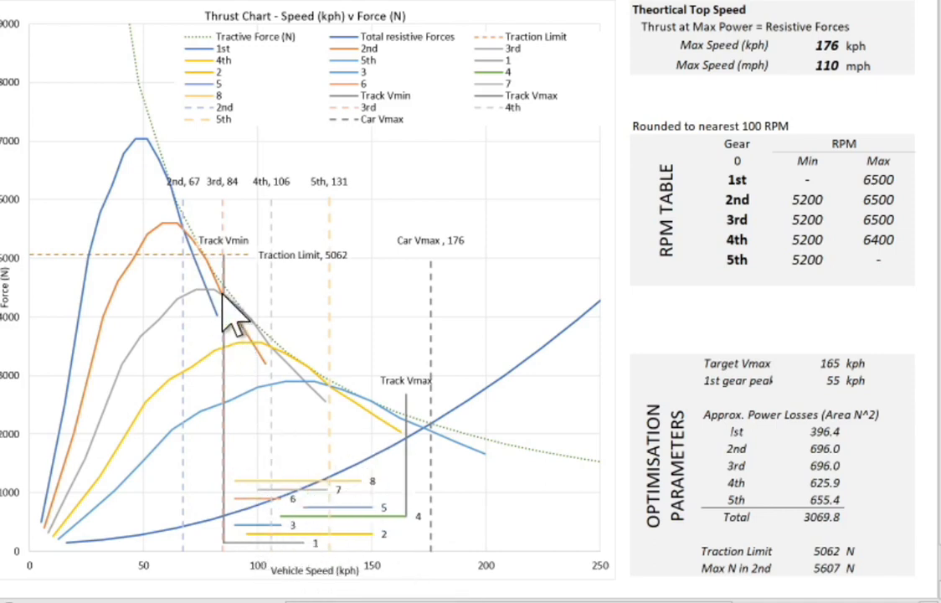
mouse_move(221, 283)
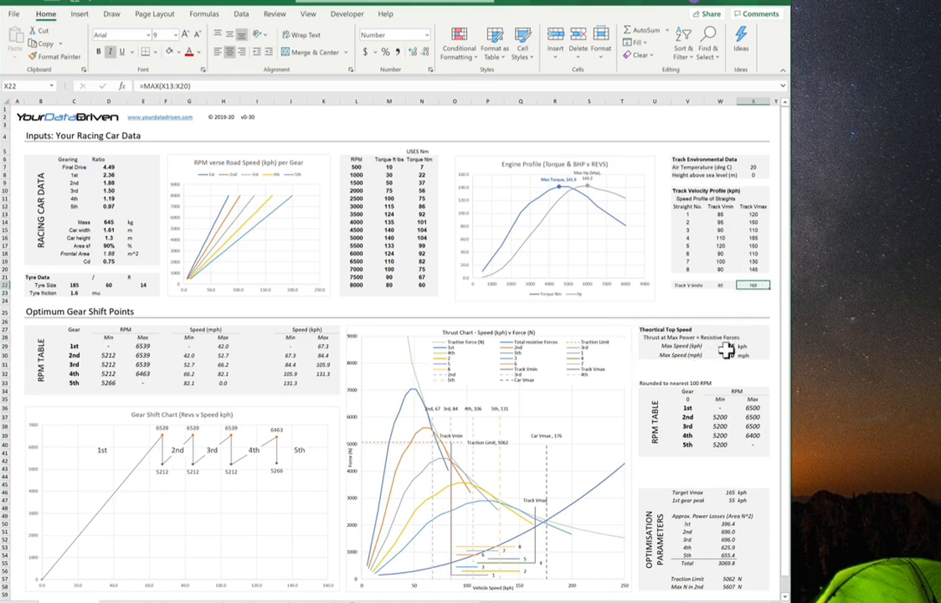
Step: Set the Track Vmax of straight 4 in the track velocity profile to 176
left_click(750, 239)
type("165")
key("ctrl+Return")
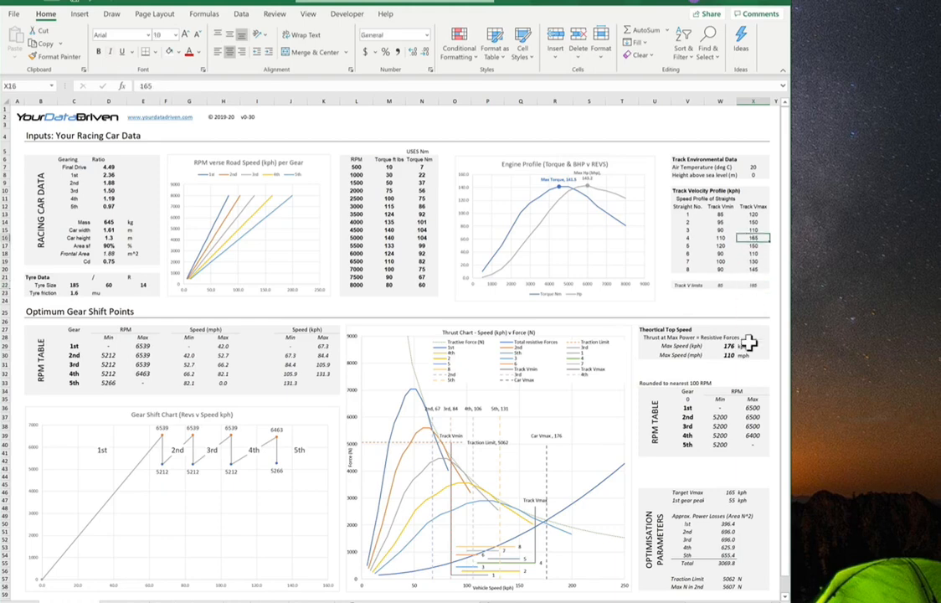
type("1")
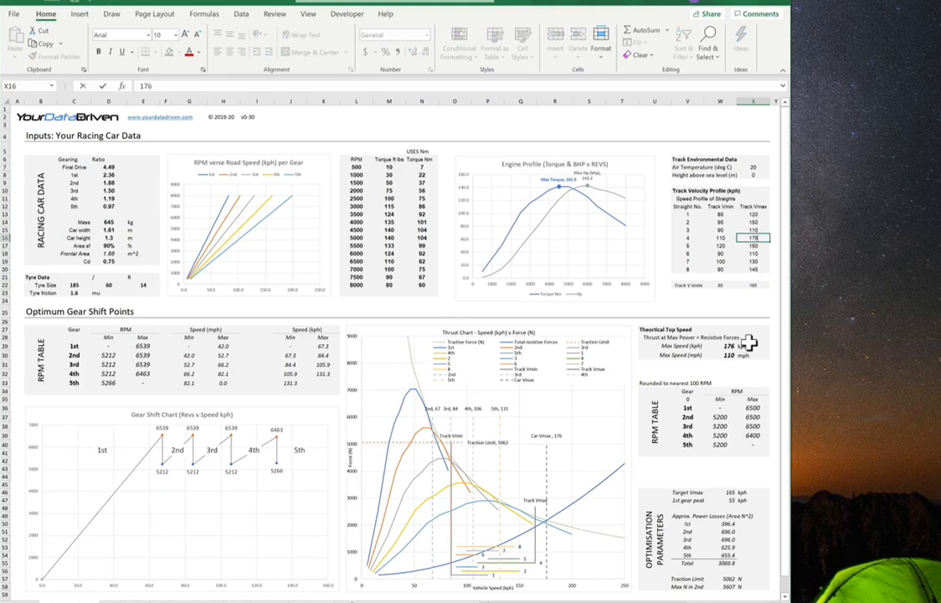
key("Return")
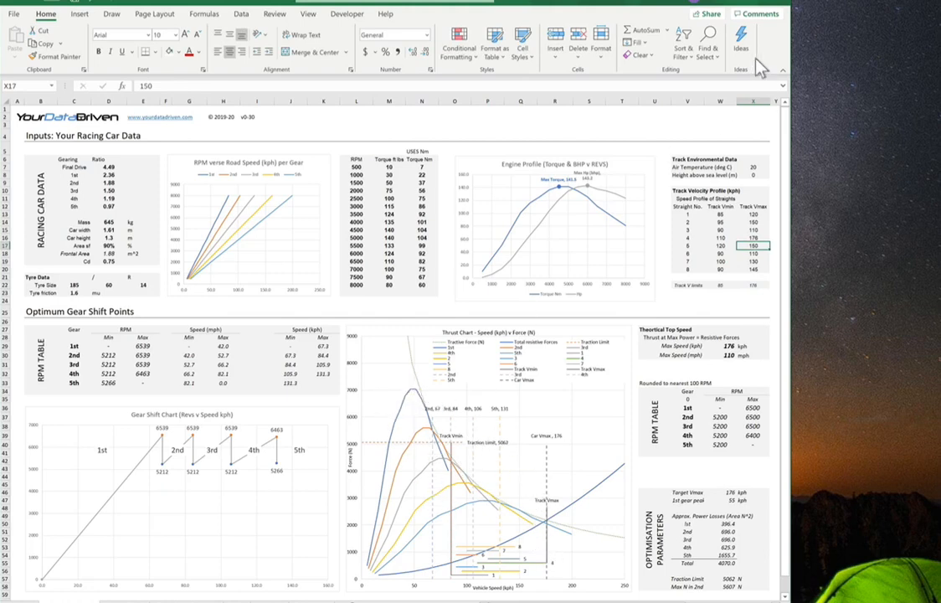
Step: Re-run Solver on the gear ratio cells D7:D12 and keep the Solver solution
left_click(242, 15)
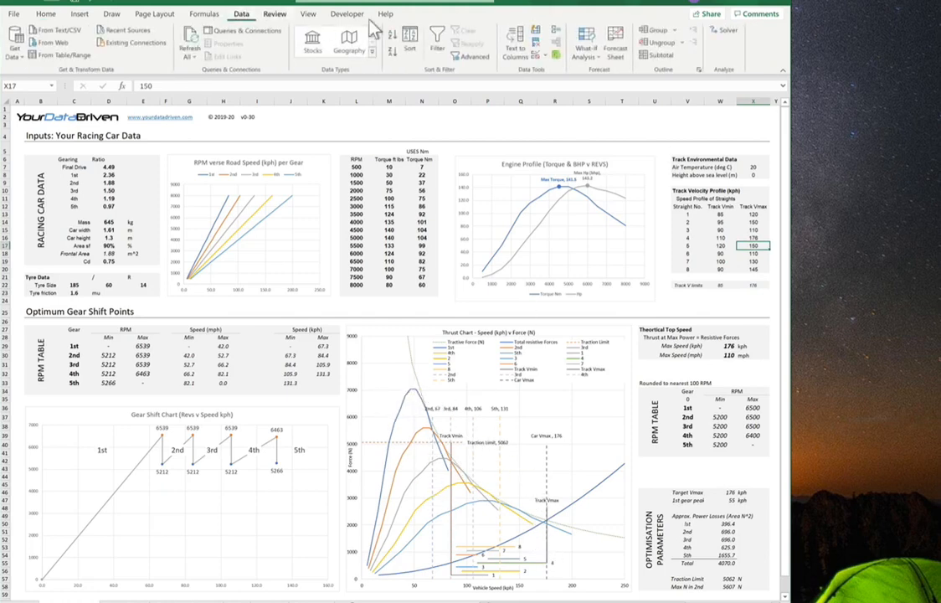
left_click(725, 38)
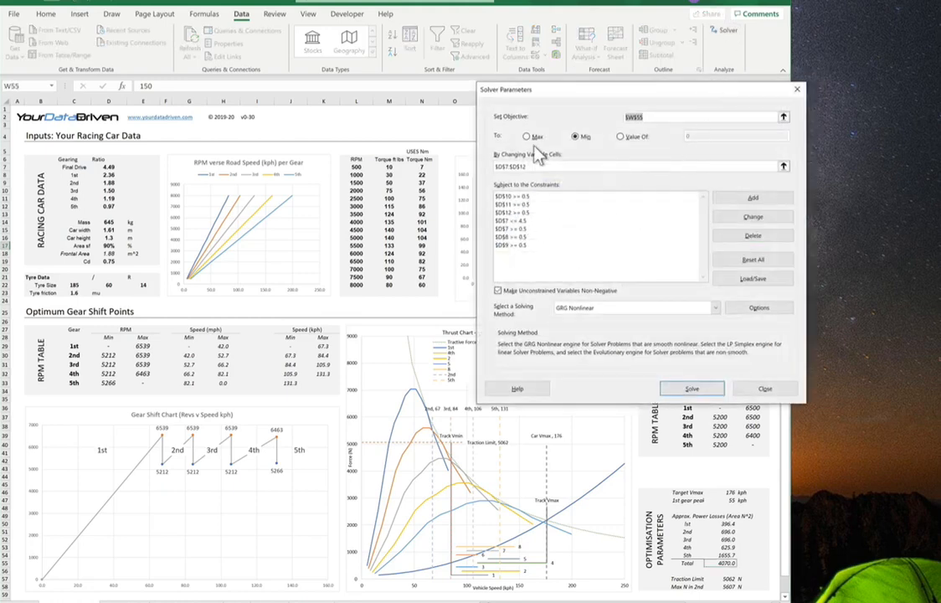
left_click_drag(558, 99, 458, 70)
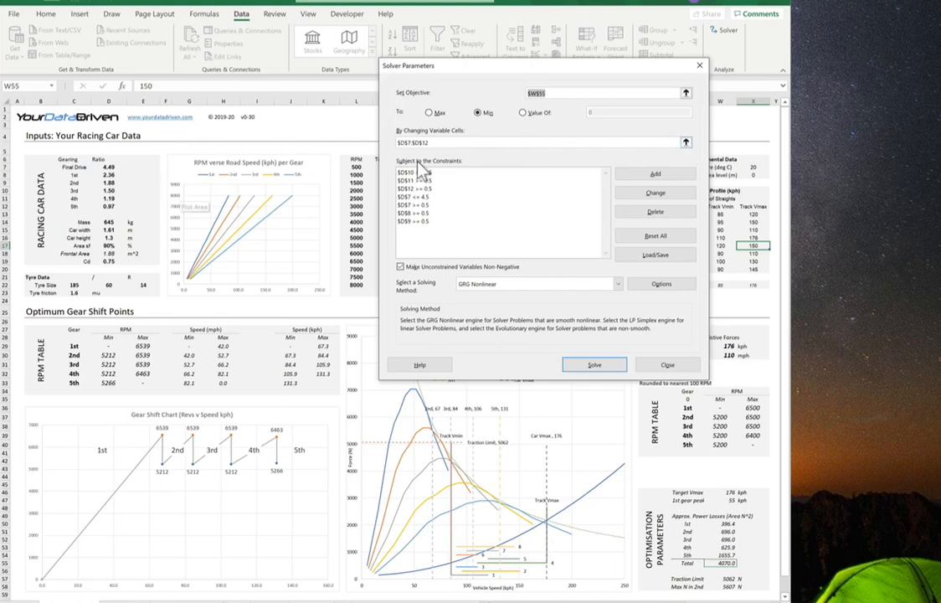
left_click(444, 145)
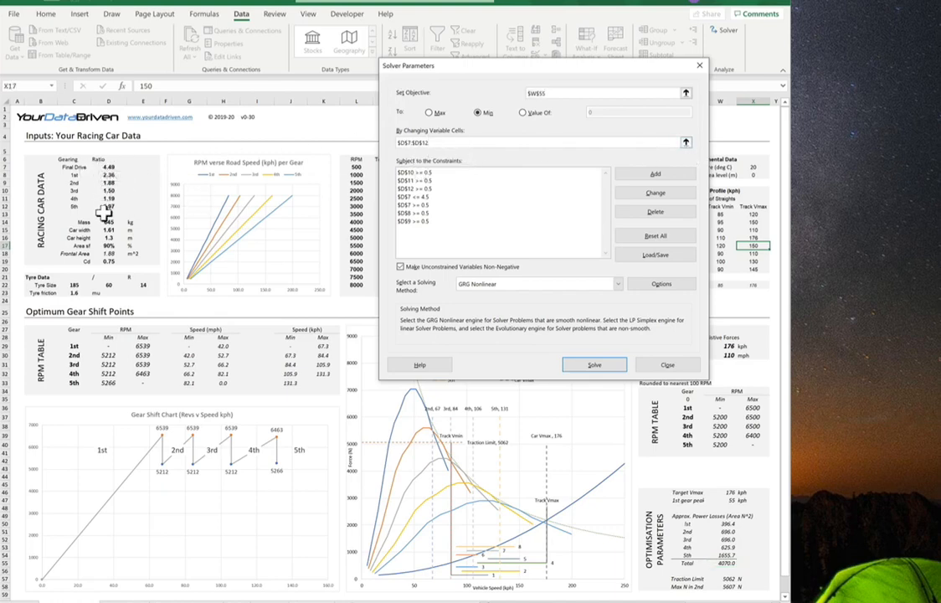
left_click_drag(102, 166, 100, 210)
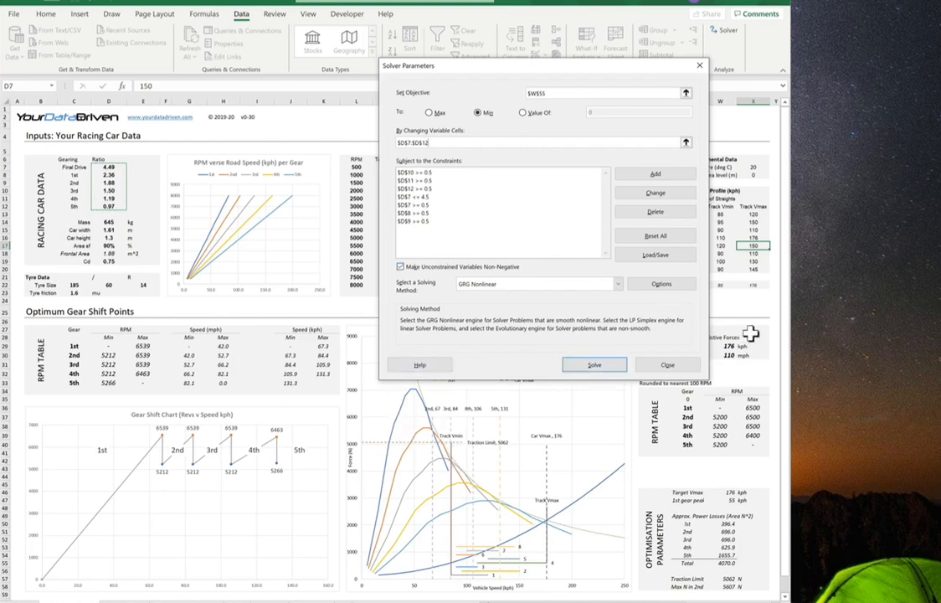
left_click(594, 366)
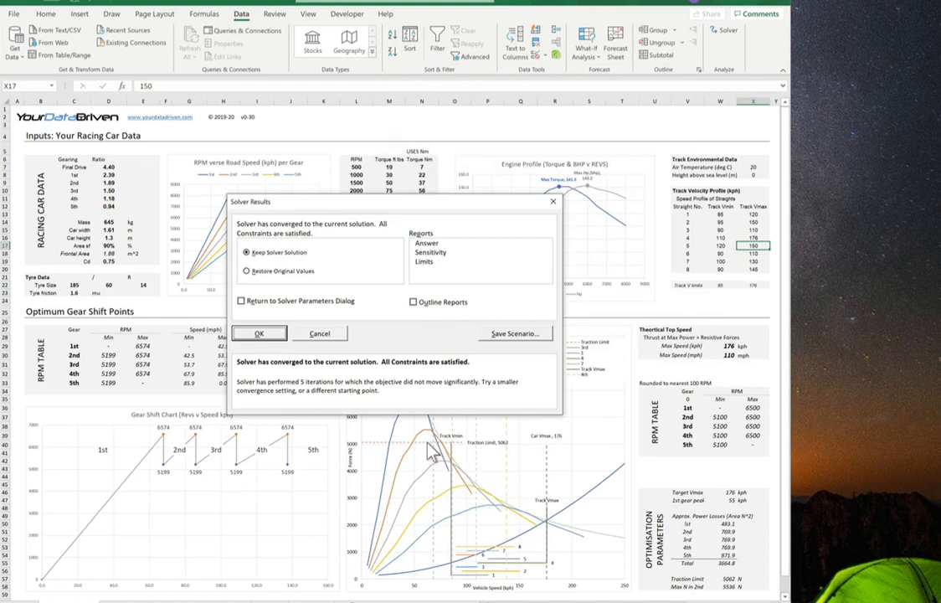
left_click(256, 335)
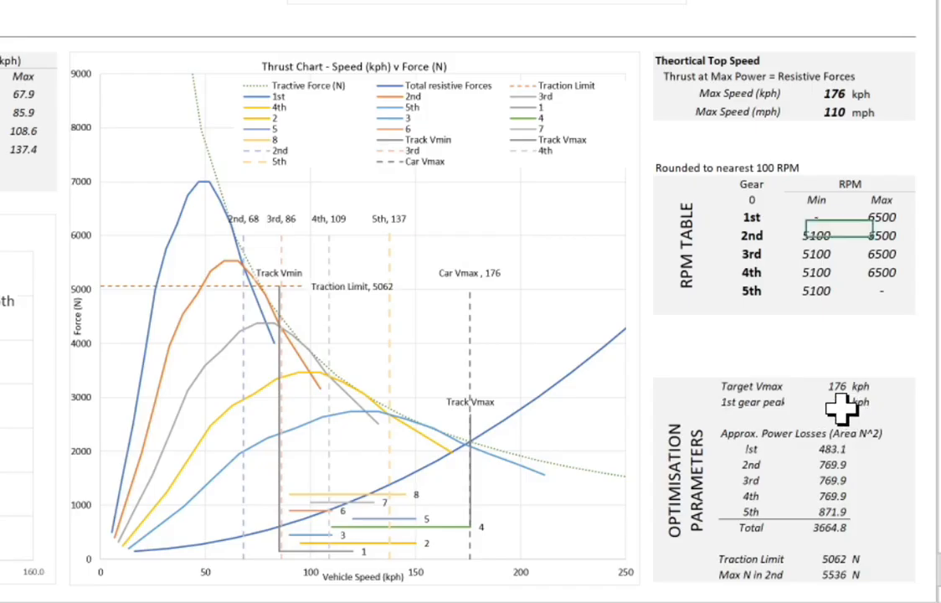
Step: Set the 1st gear peak to 45 kph and re-solve the gear ratios with Solver, keeping the solution
left_click(736, 503)
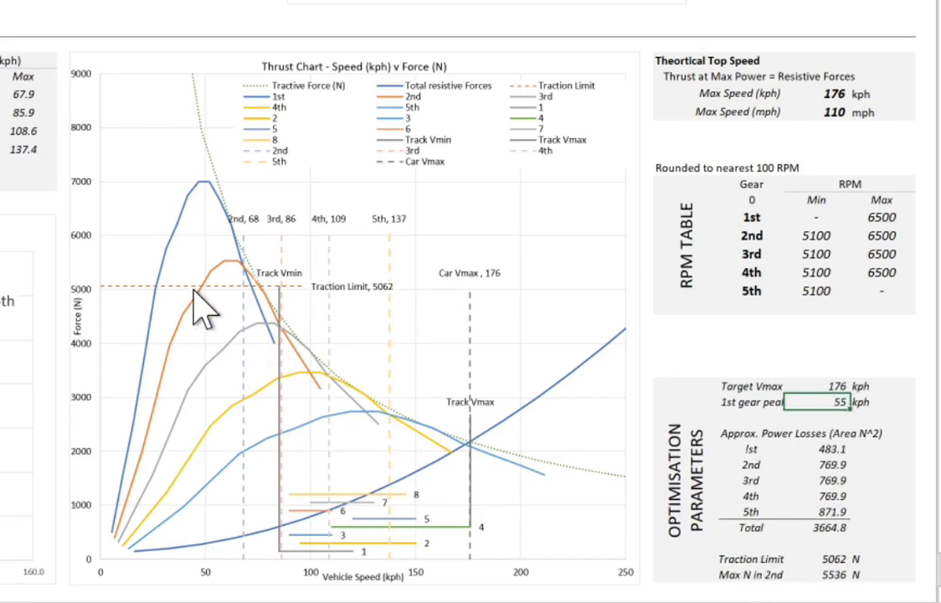
left_click(842, 431)
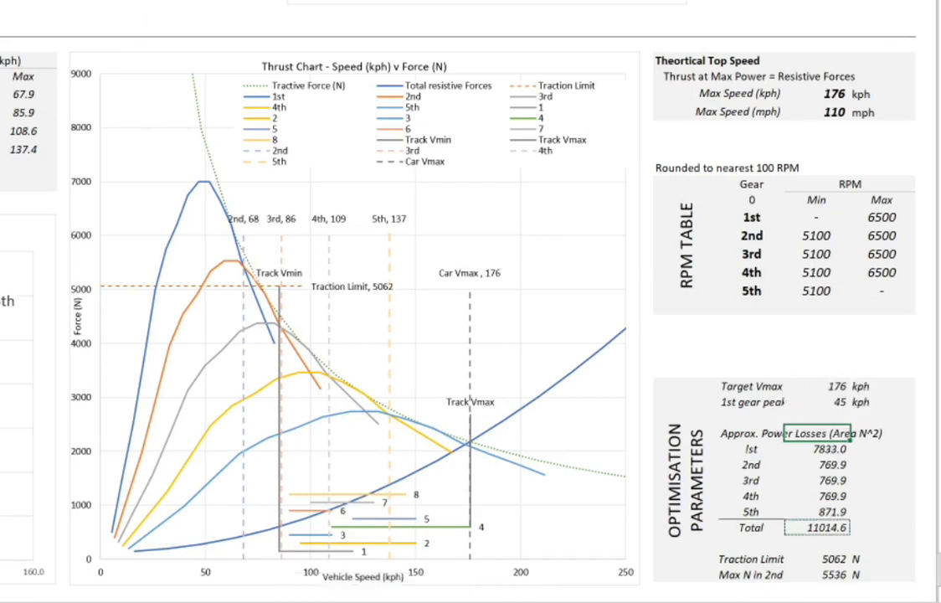
key("Return")
left_click(564, 136)
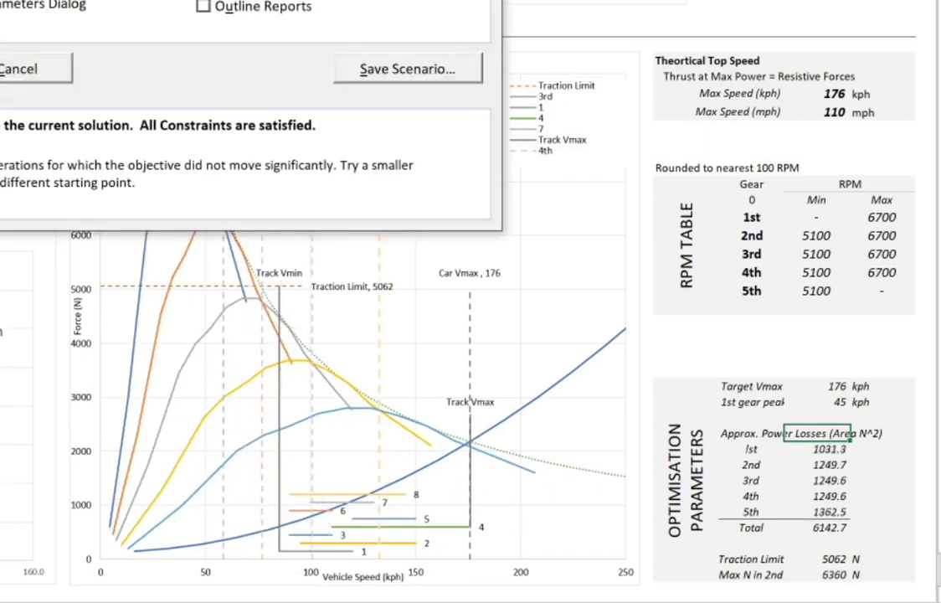
key("Return")
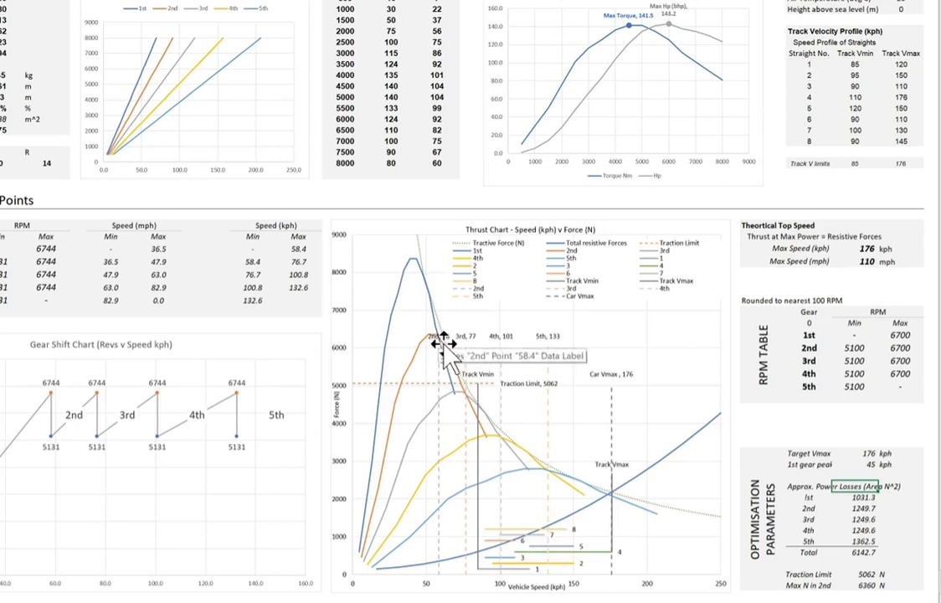
Step: Add a Solver constraint keeping the max force in 2nd (W58) at or below the traction limit (W57), solve, and keep the solution
left_click_drag(444, 343, 437, 391)
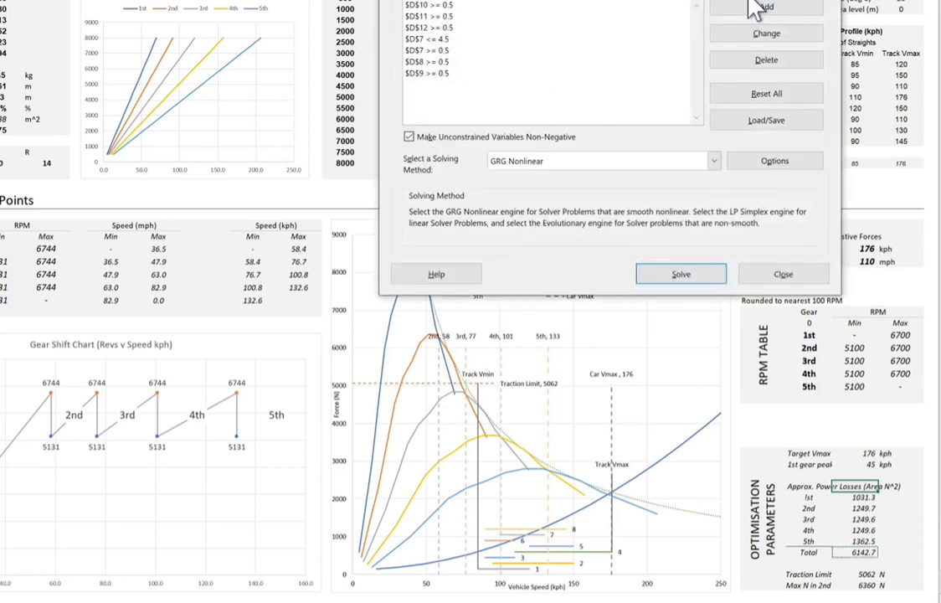
left_click(758, 7)
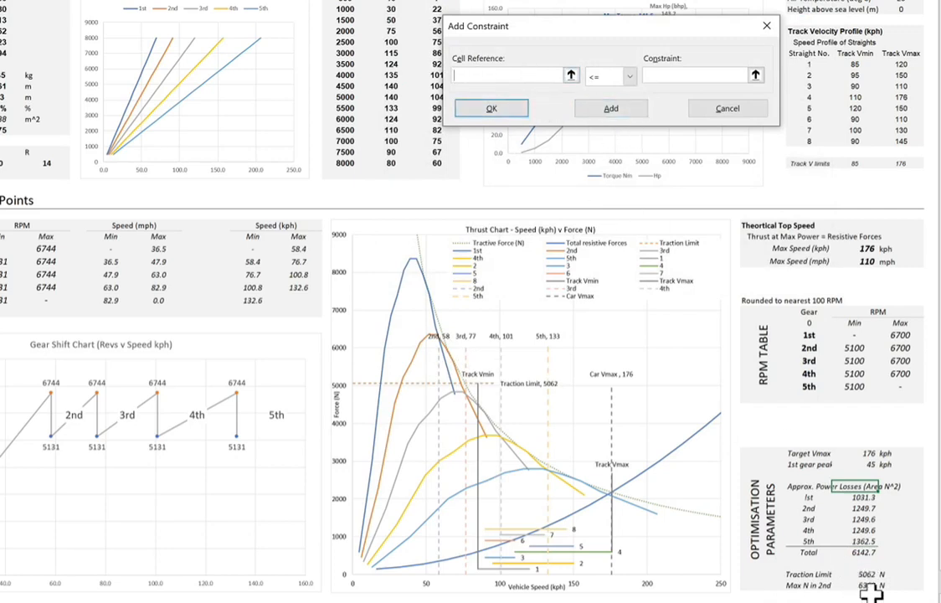
left_click(757, 517)
left_click(687, 76)
left_click(871, 576)
left_click(493, 125)
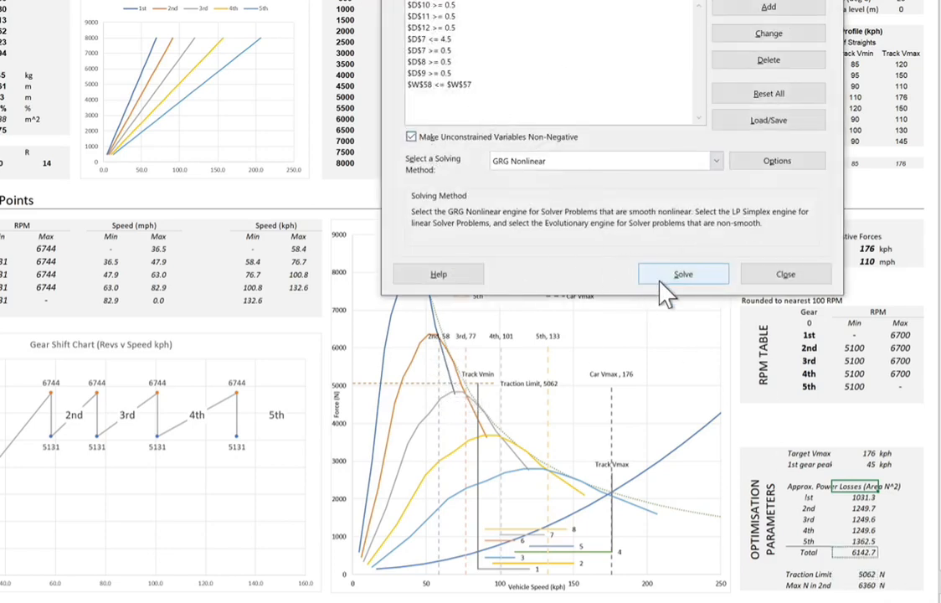
left_click(674, 277)
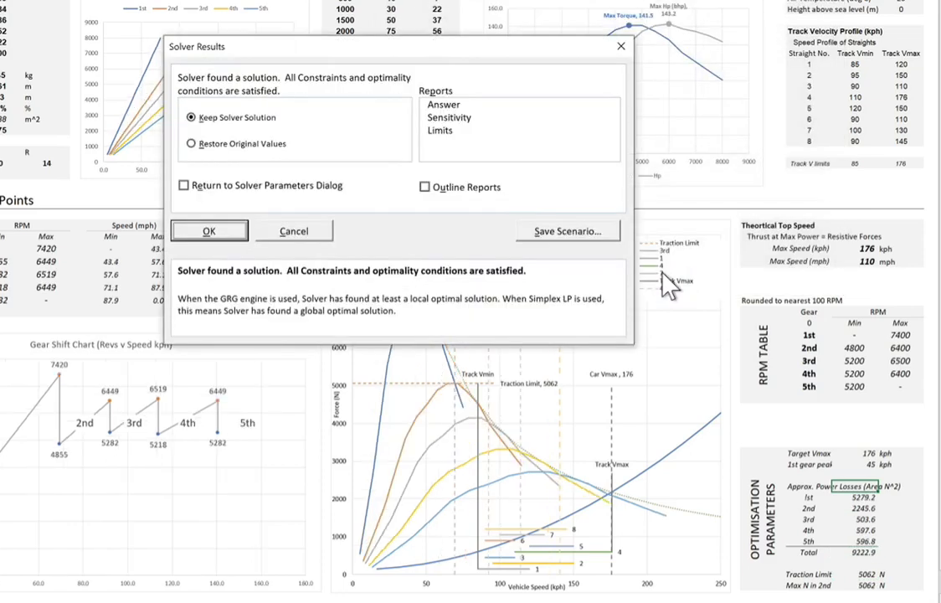
left_click(185, 231)
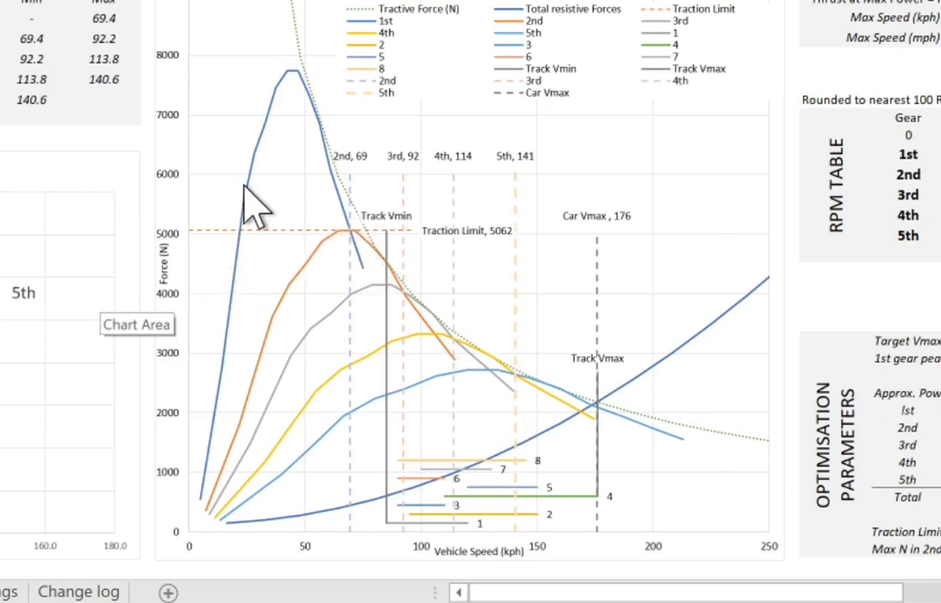
Step: Review the optimised gear ratio cells D7:D12
mouse_move(355, 245)
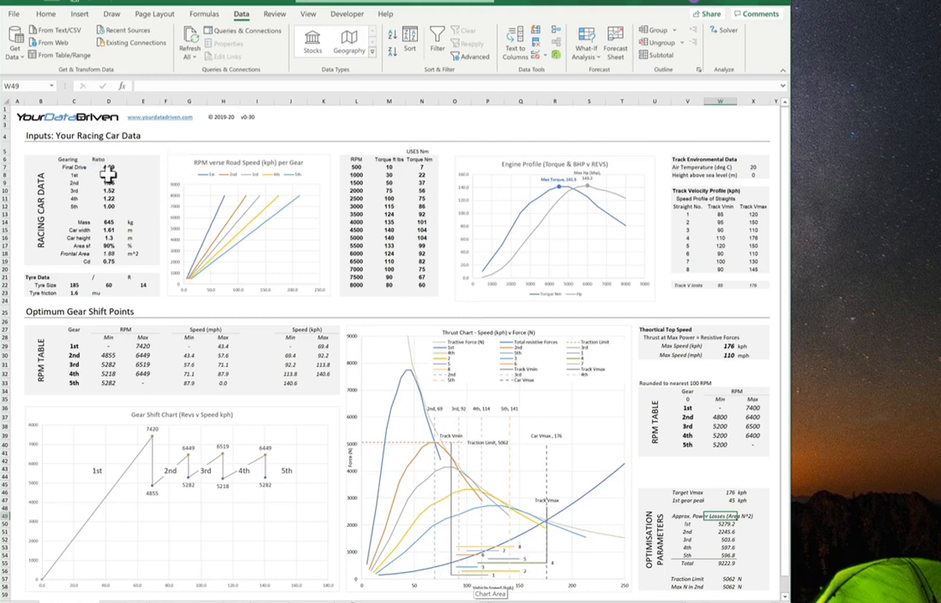
left_click_drag(109, 173, 109, 205)
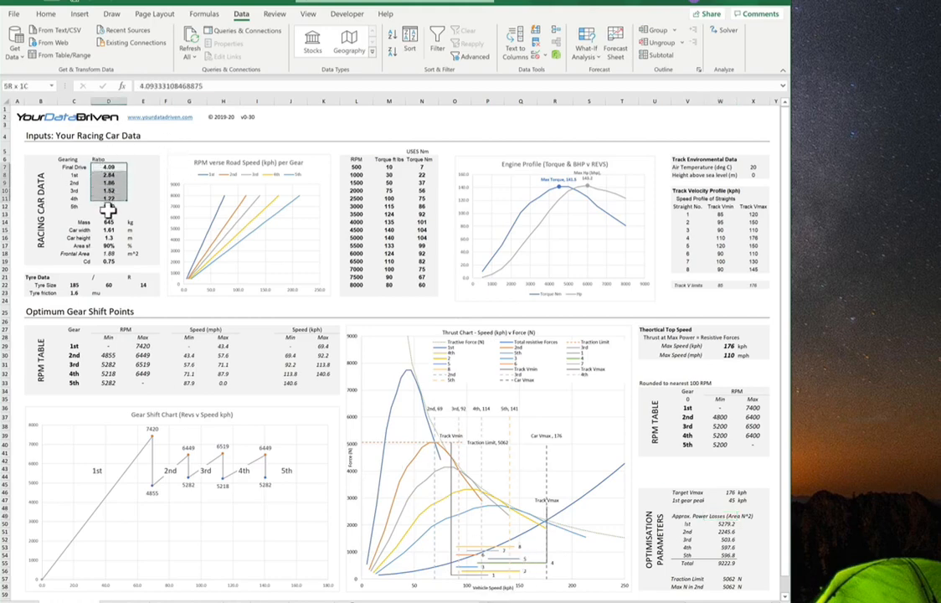
left_click(169, 312)
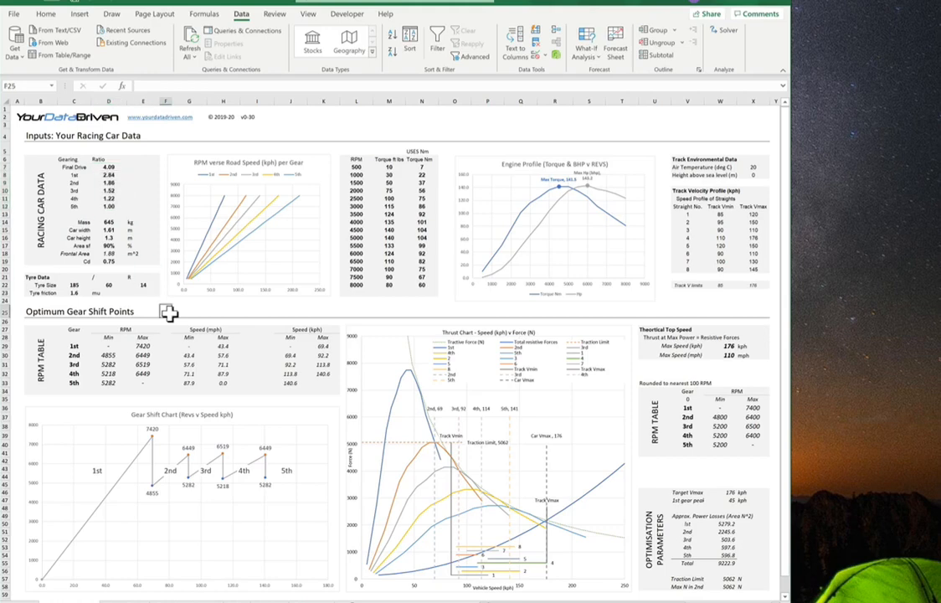
left_click_drag(109, 166, 109, 208)
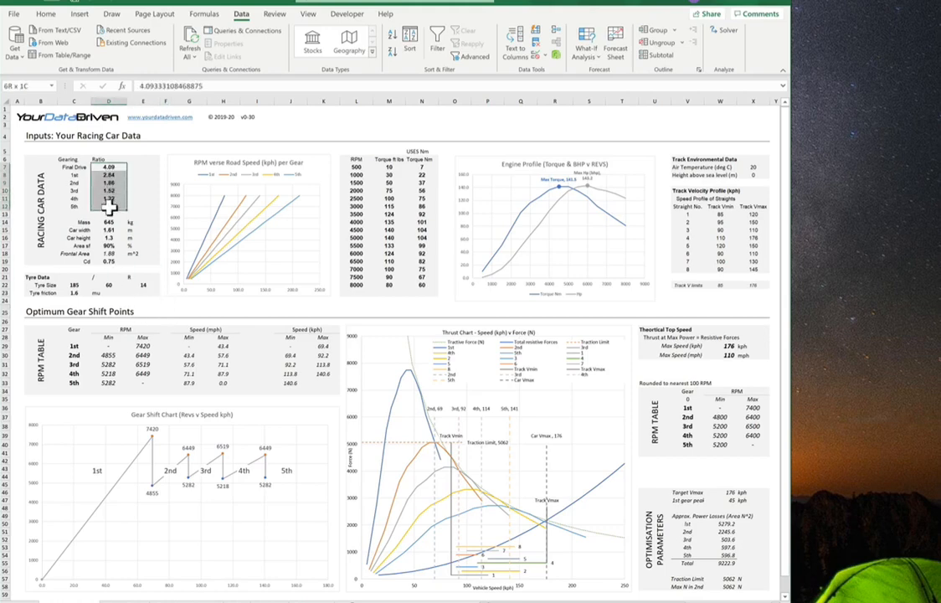
left_click(172, 312)
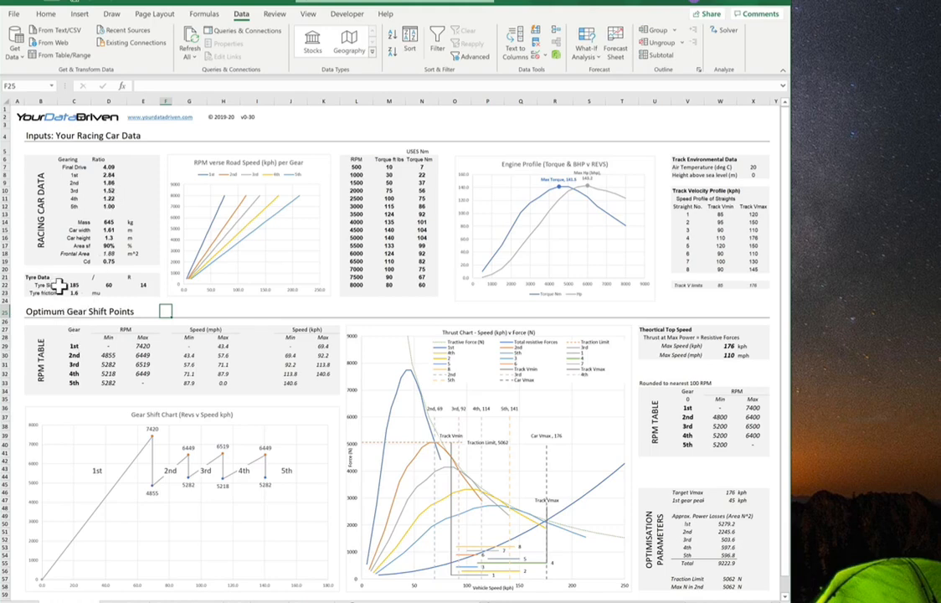
Step: Try tyre friction values of 1 and then 1.5 to see their effect on the thrust chart
left_click(74, 294)
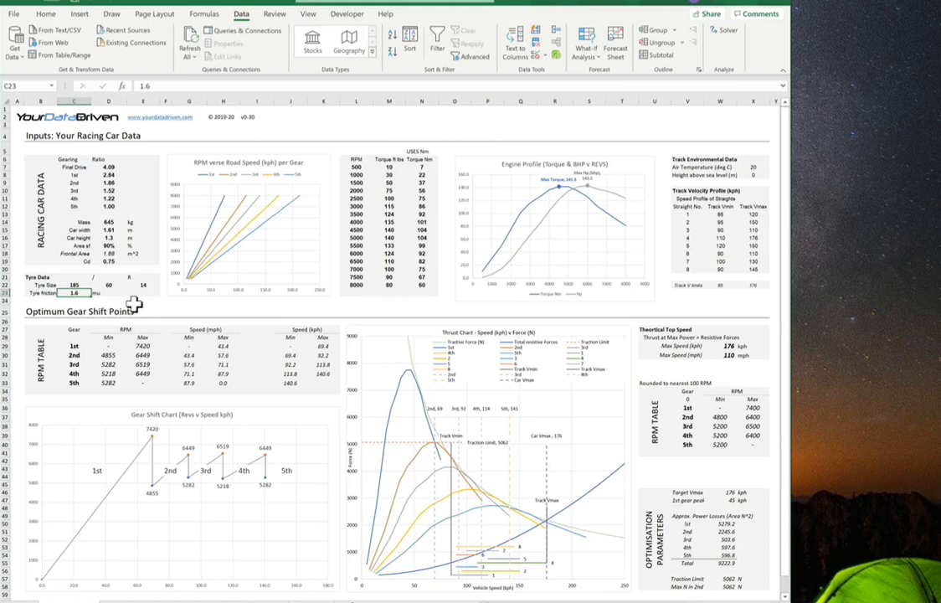
type("1")
key("Return")
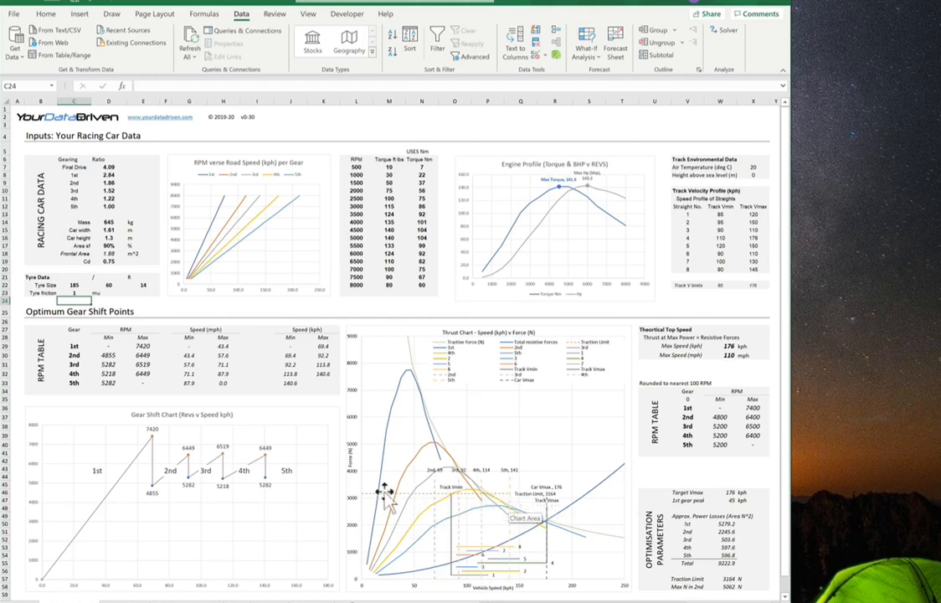
left_click(77, 293)
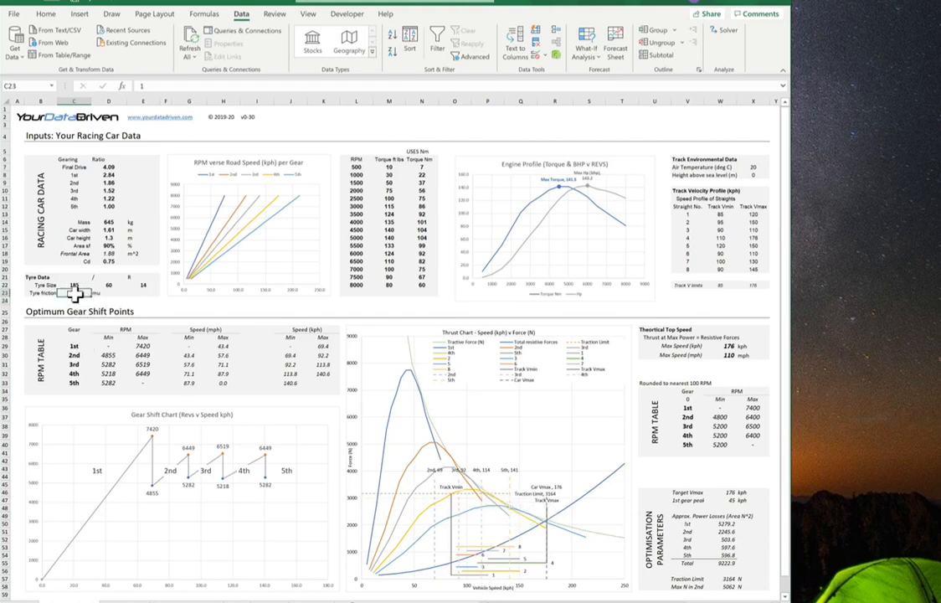
double_click(75, 293)
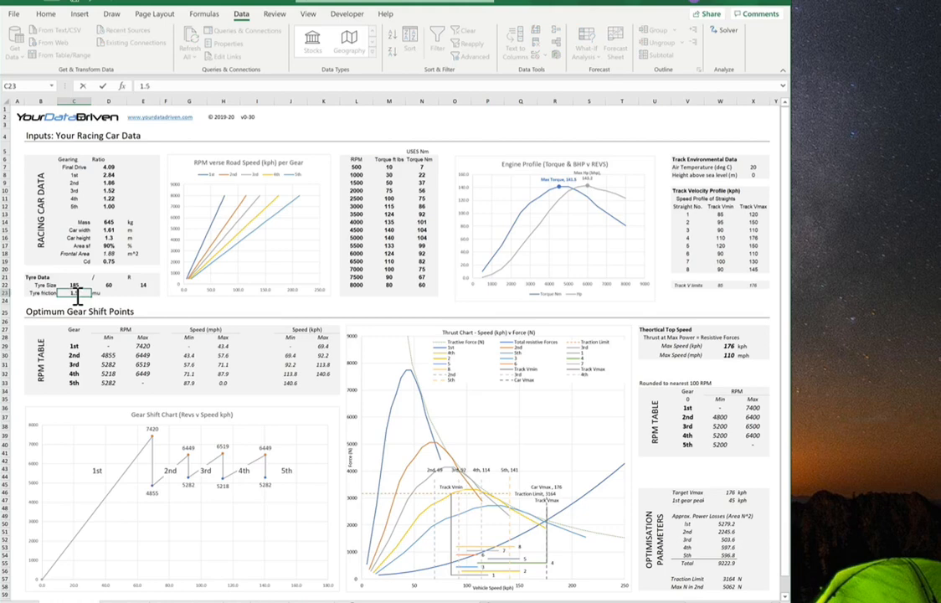
type(".5")
key("Return")
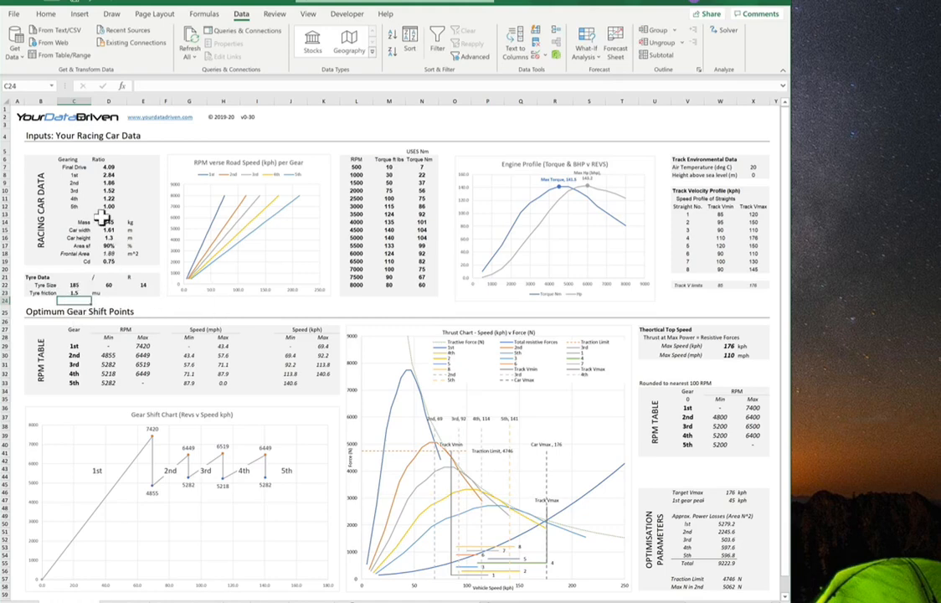
Step: Set the tyre friction back to 1.6
left_click(104, 262)
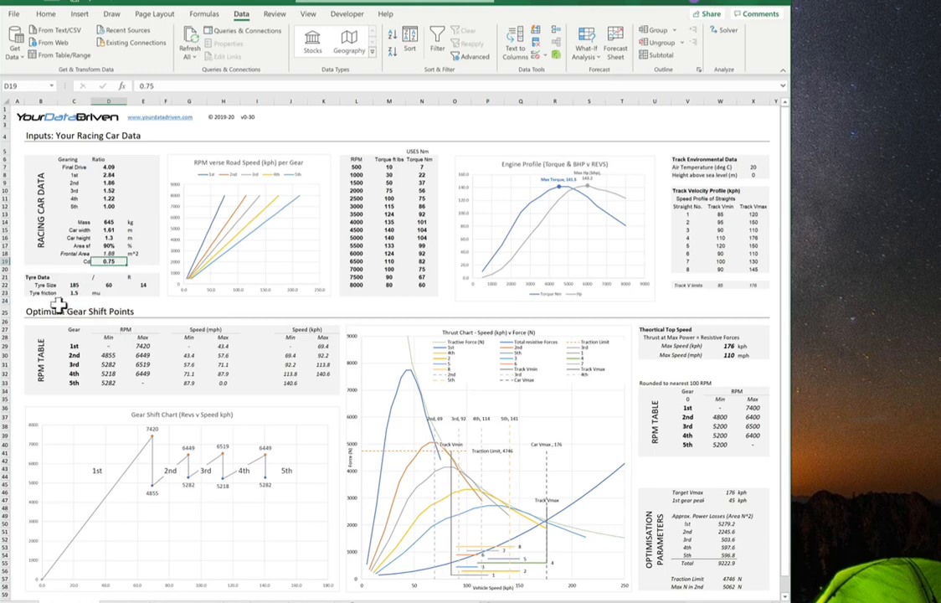
left_click(74, 293)
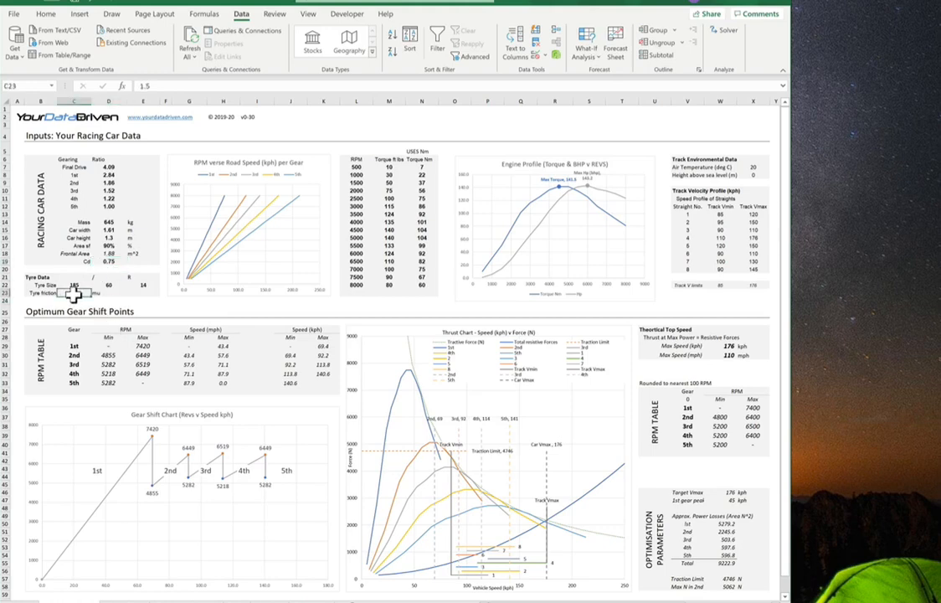
type("1")
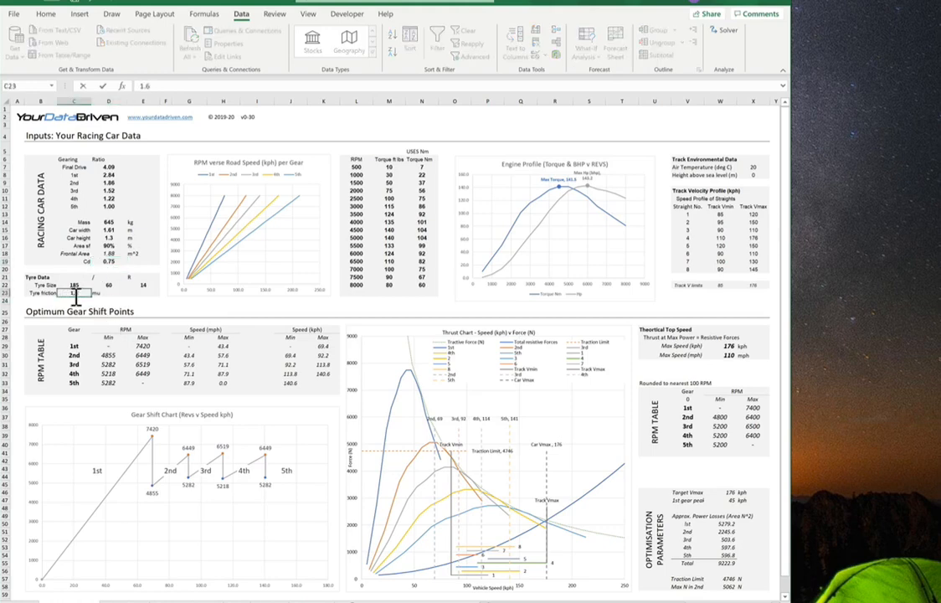
key("Return")
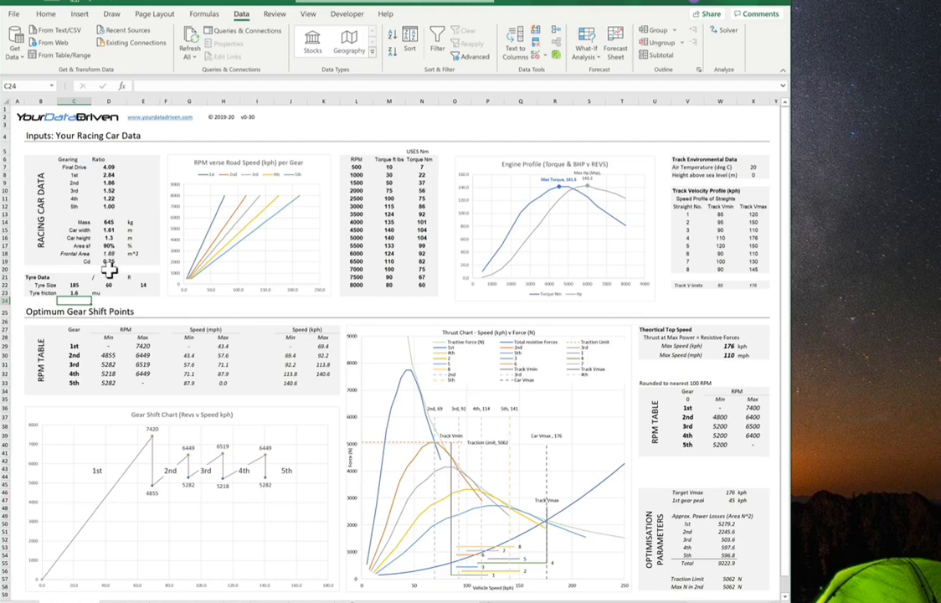
Step: Try a drag coefficient (Cd) of 0.7
left_click(111, 263)
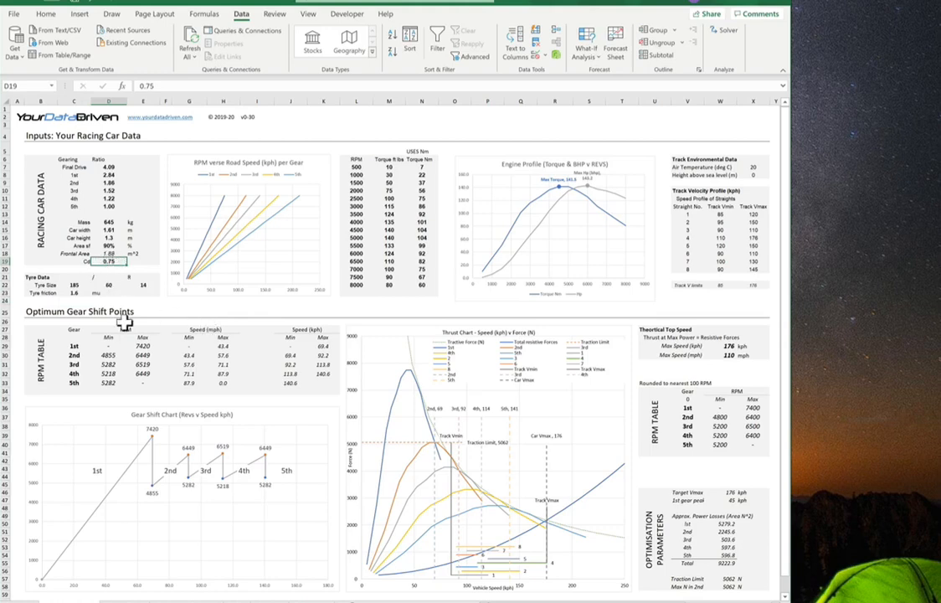
type(".")
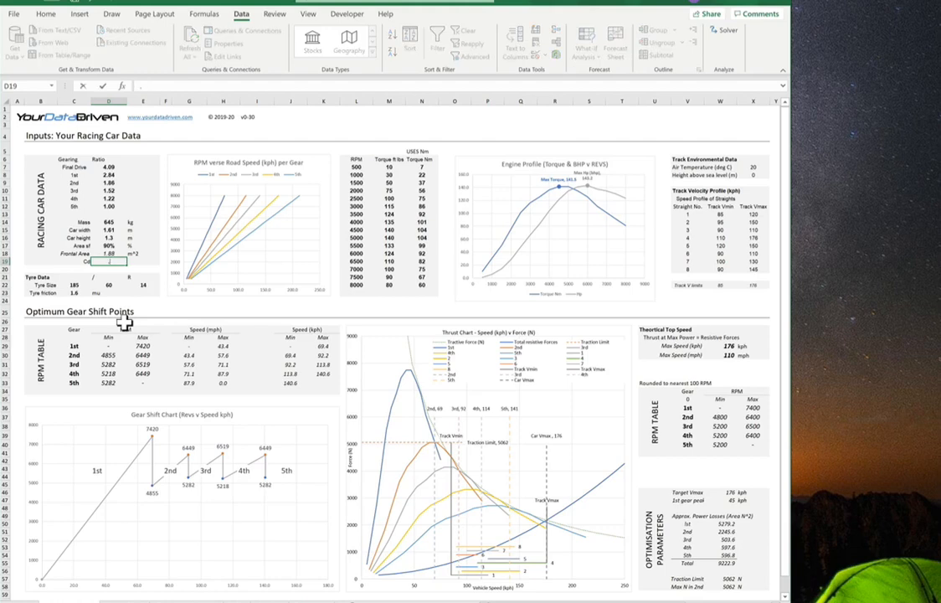
type("7")
left_click(102, 264)
type("0")
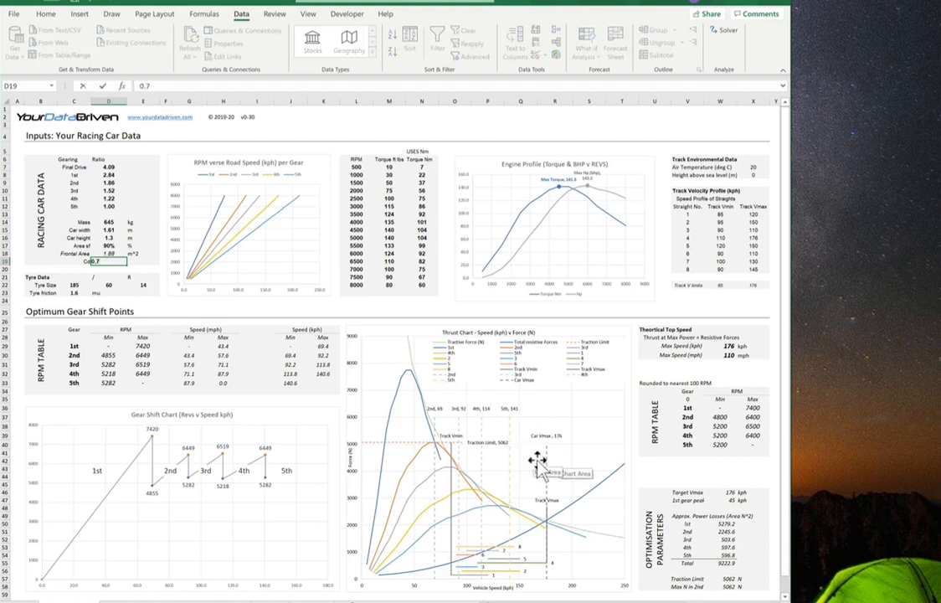
key("Return")
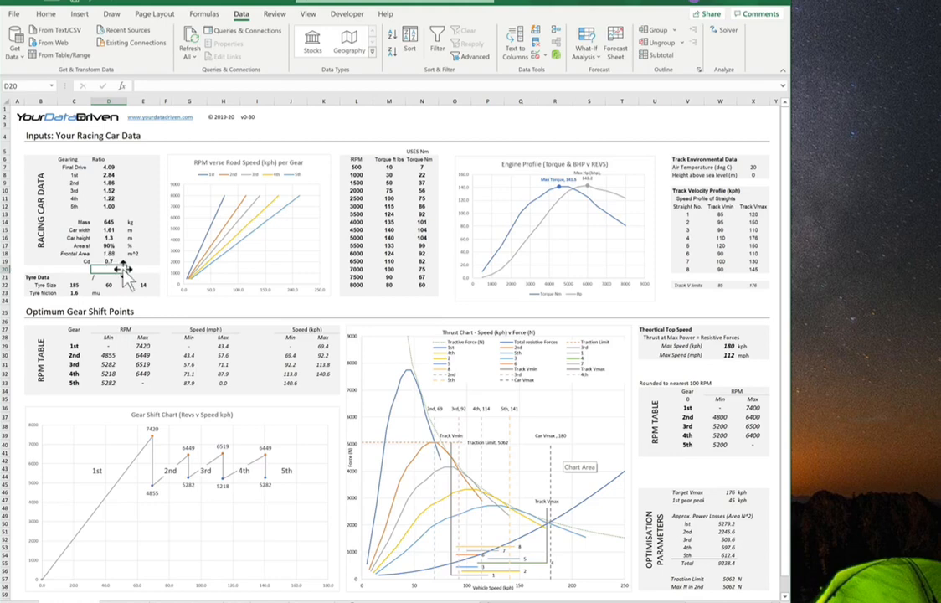
Step: Set the drag coefficient (Cd) back to 0.75
key("Up")
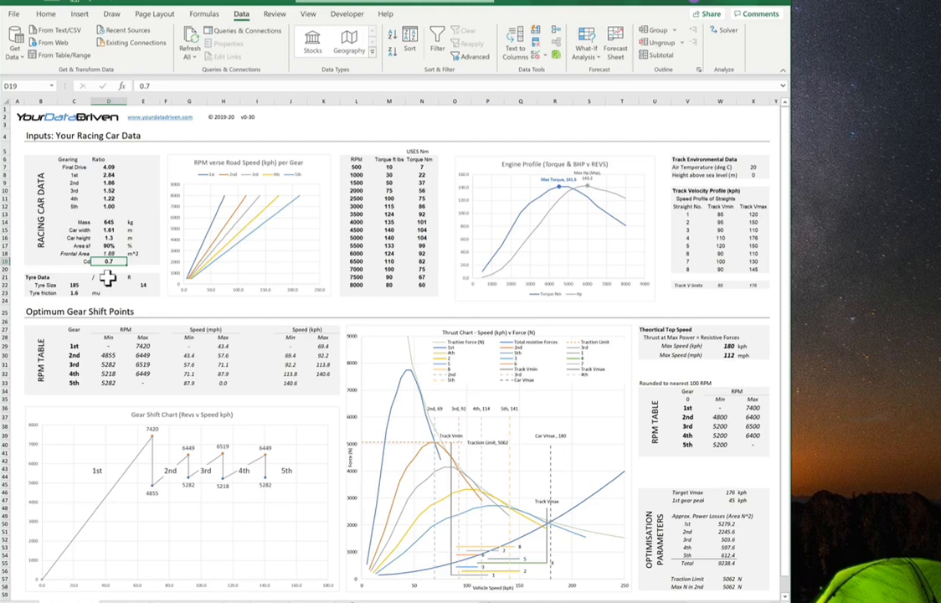
type("0.")
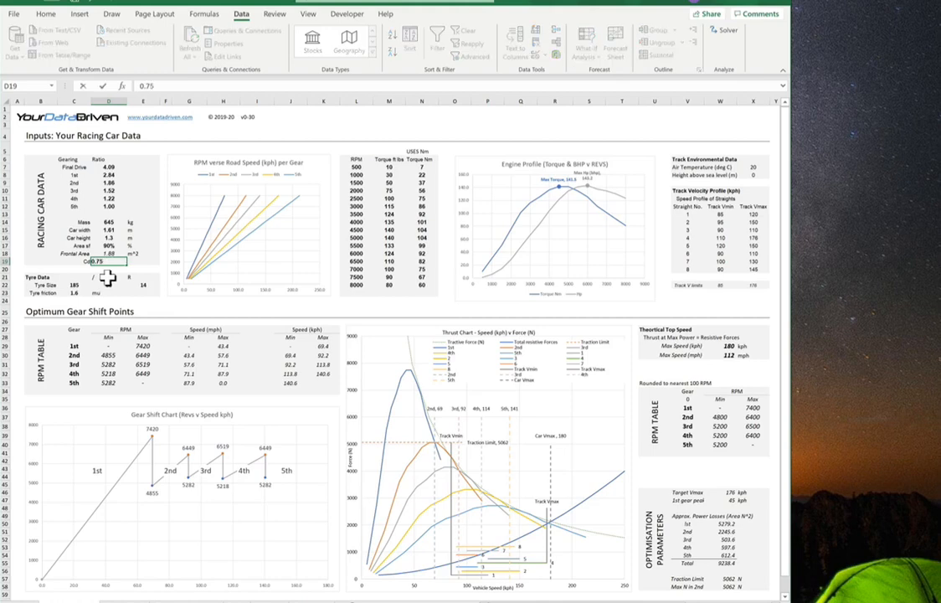
type("75")
key("Return")
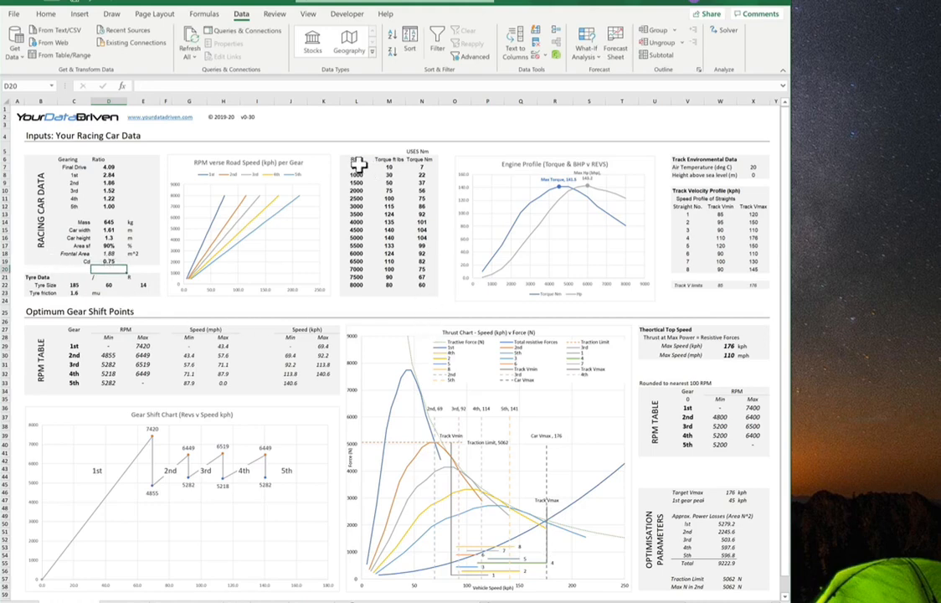
Step: Examine the engine RPM and torque table columns
left_click_drag(358, 162, 405, 293)
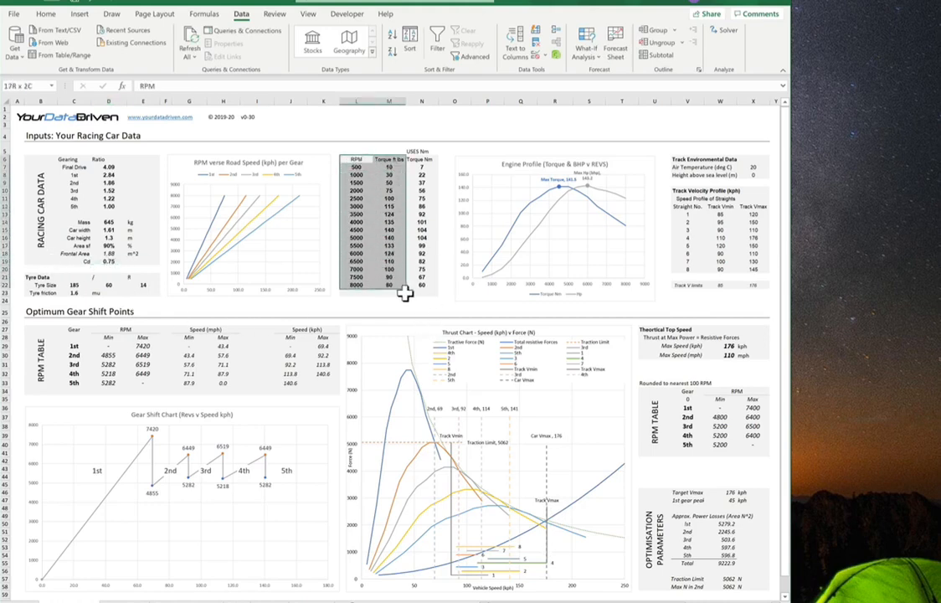
left_click(393, 168)
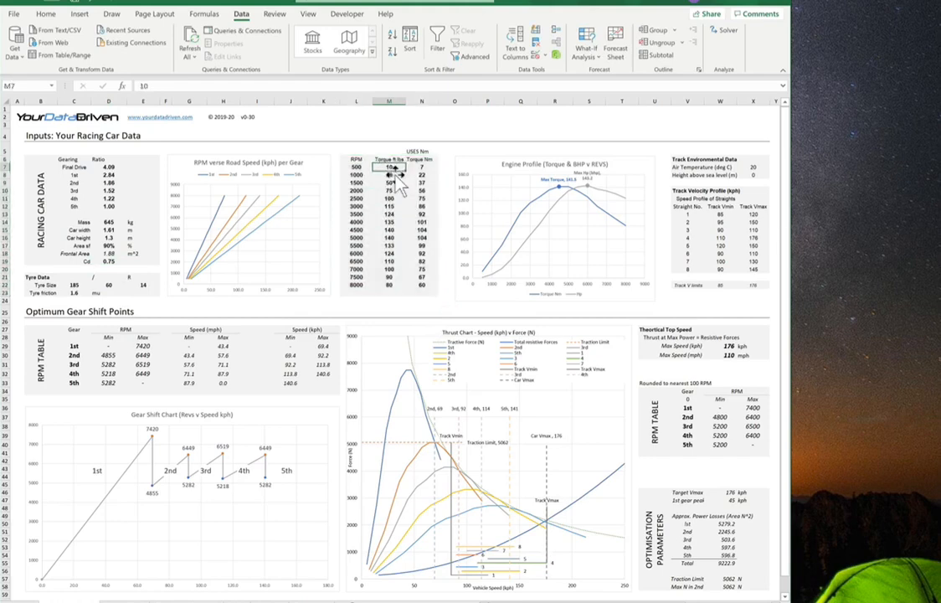
left_click_drag(421, 168, 424, 290)
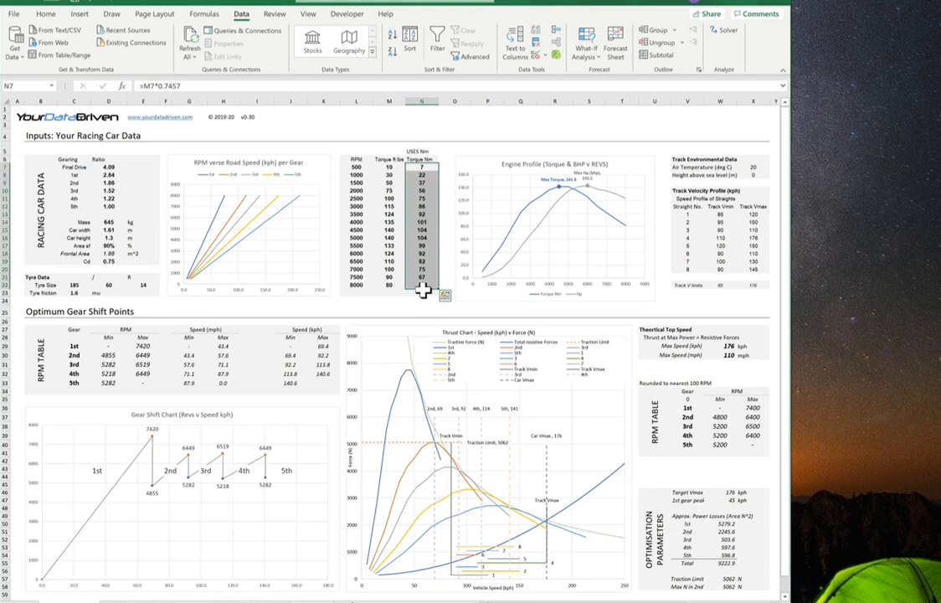
left_click(368, 168)
left_click_drag(373, 170, 384, 290)
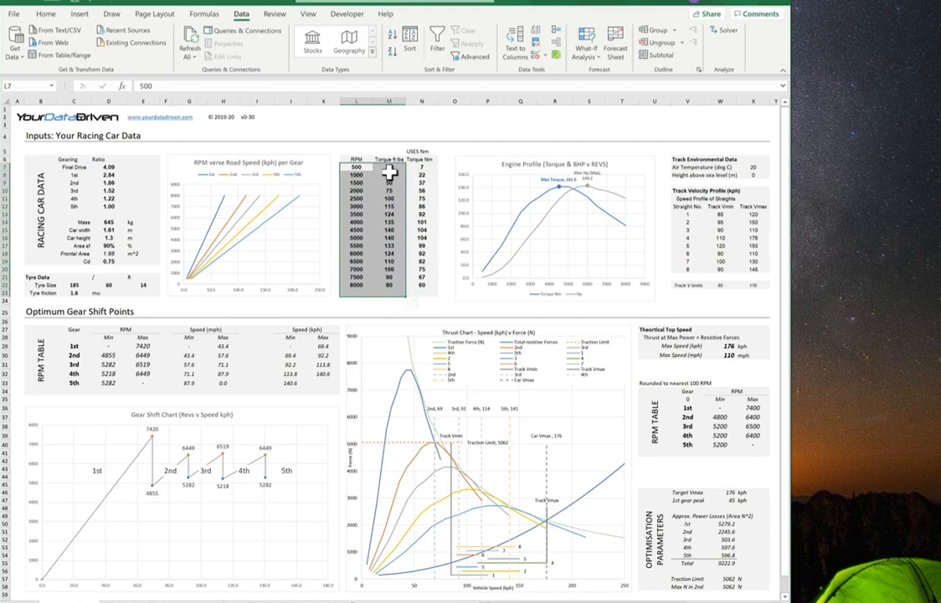
left_click(390, 170)
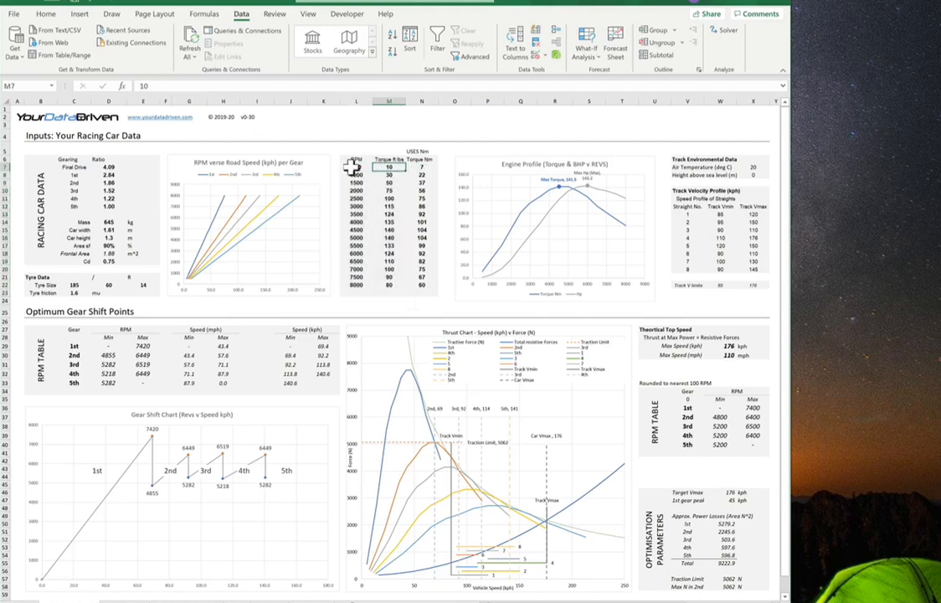
left_click_drag(389, 172, 389, 286)
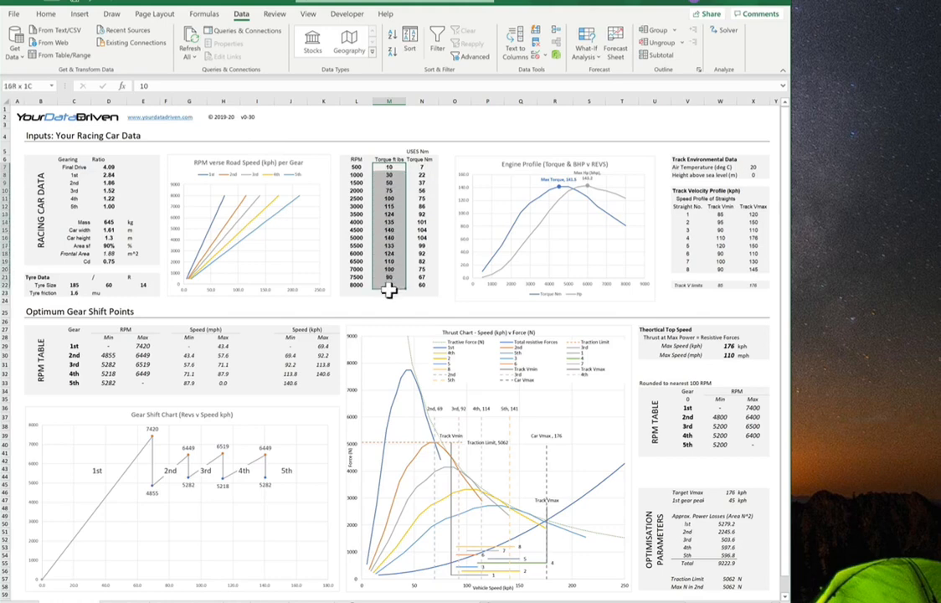
left_click(423, 167)
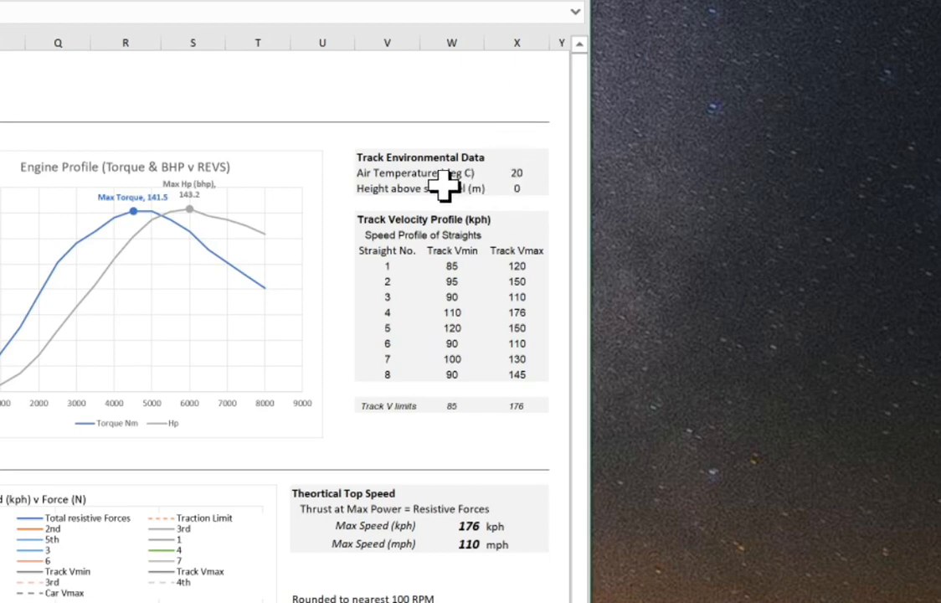
Step: Set the track height above sea level to 800 m and the air temperature to 40 deg C
left_click(517, 191)
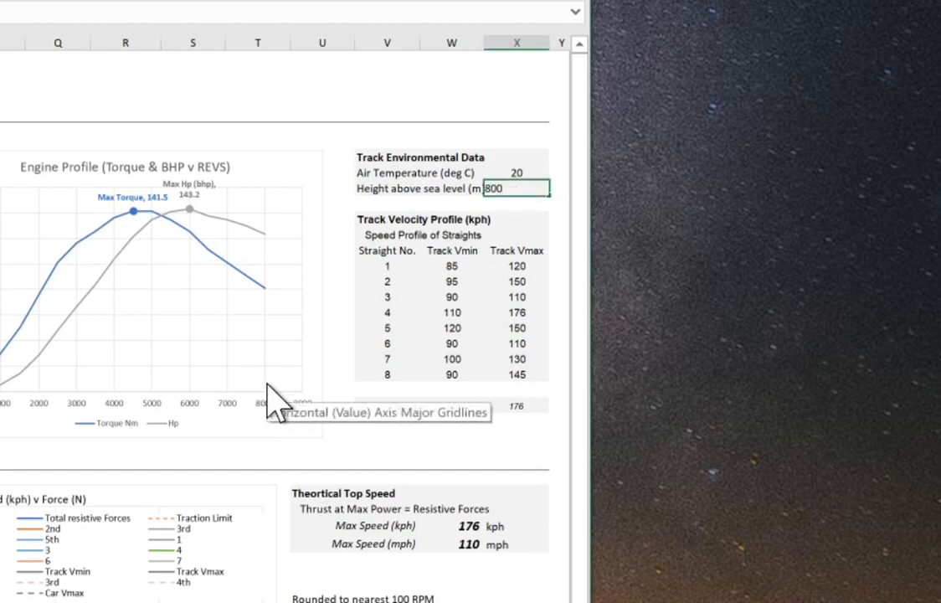
key("Return")
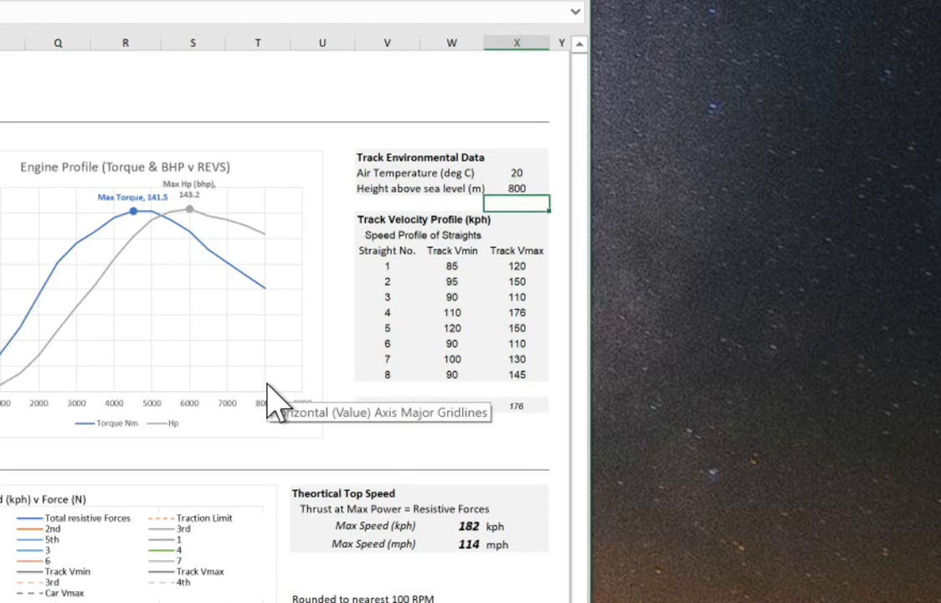
left_click(534, 173)
type("4")
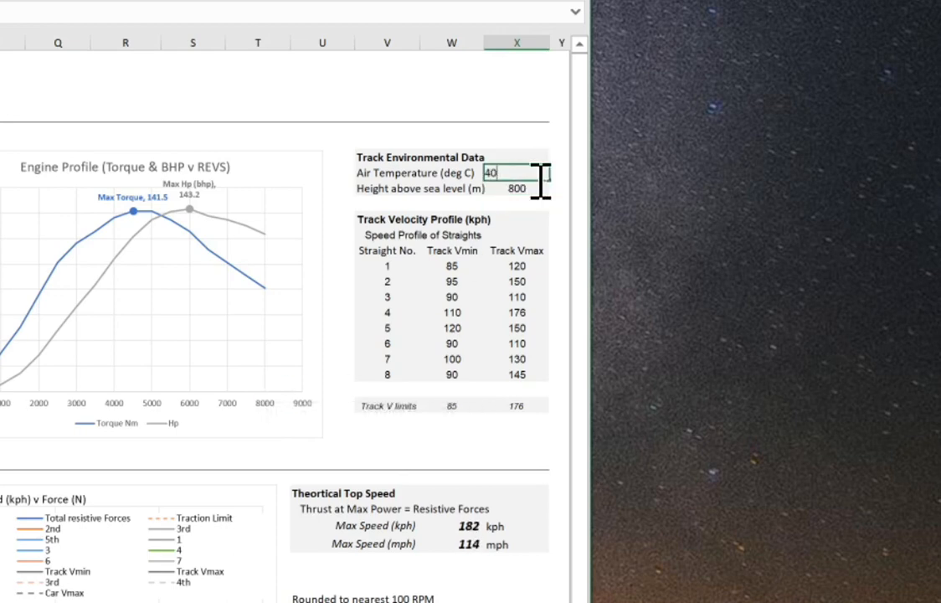
type("0")
key("Return")
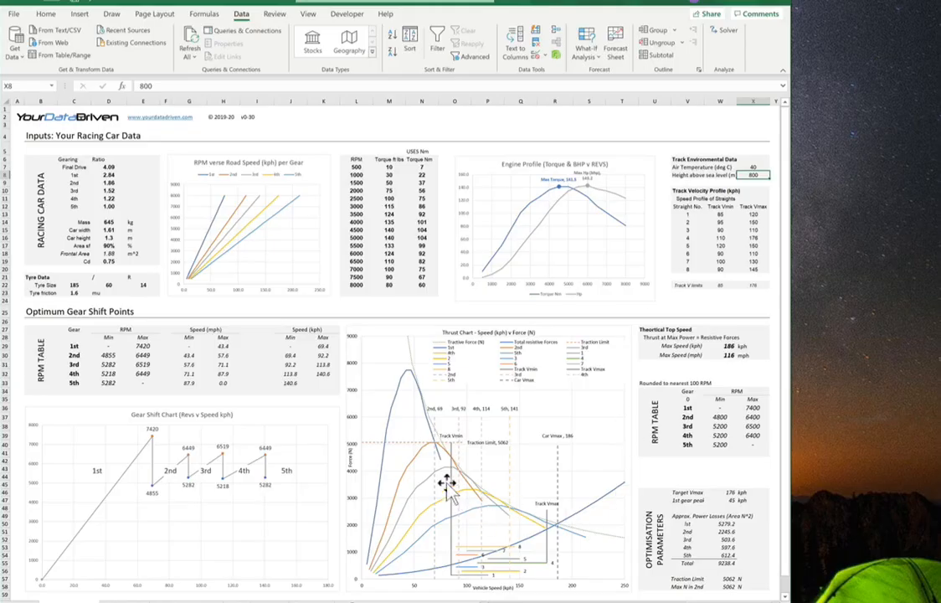
Step: Rerun Solver on the gear ratio model and keep the solver solution
mouse_move(437, 456)
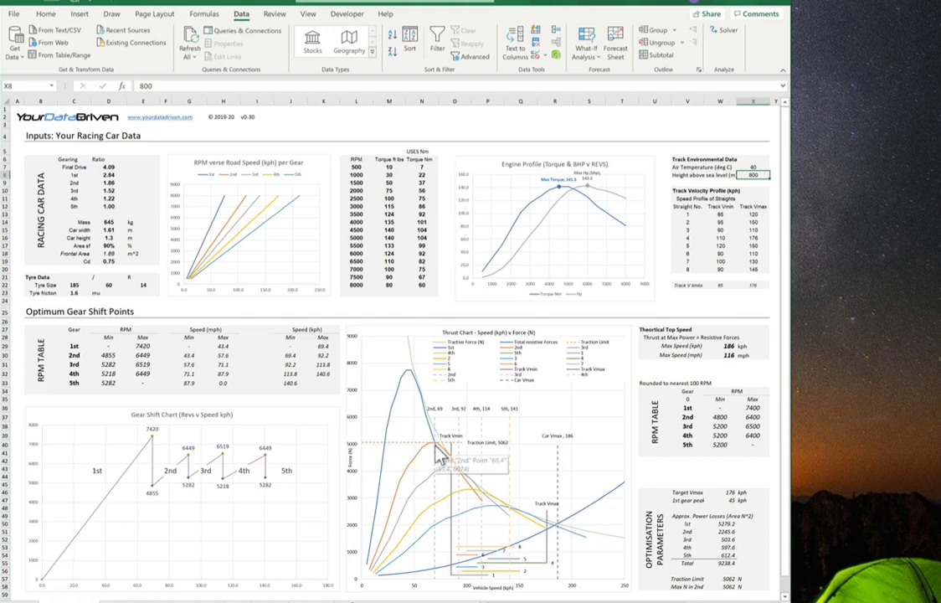
left_click(725, 32)
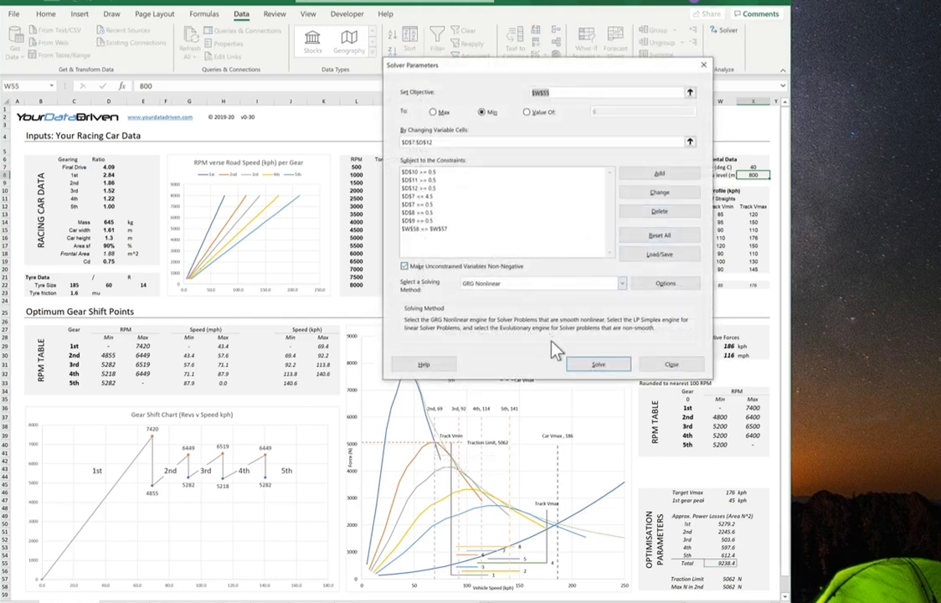
left_click(588, 366)
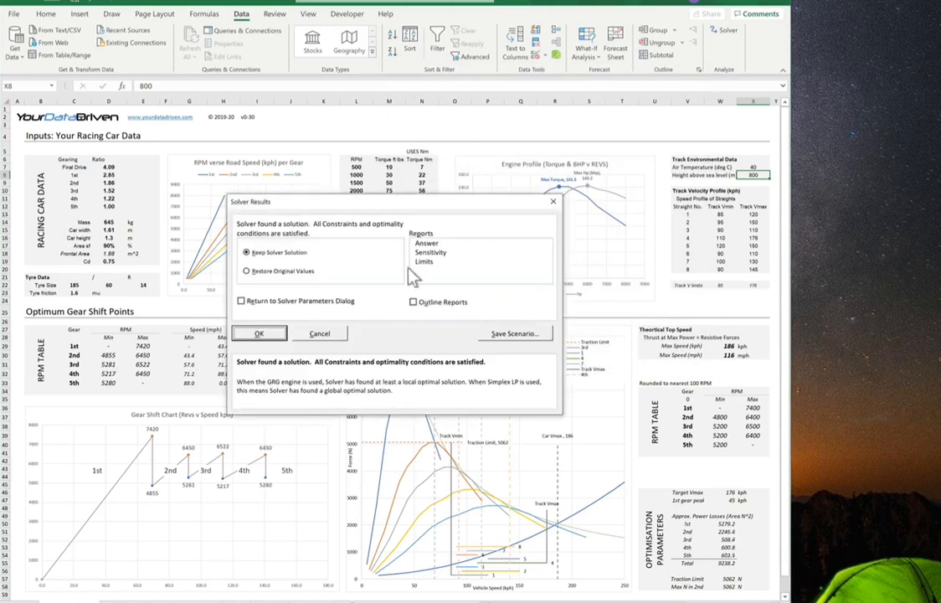
left_click(260, 334)
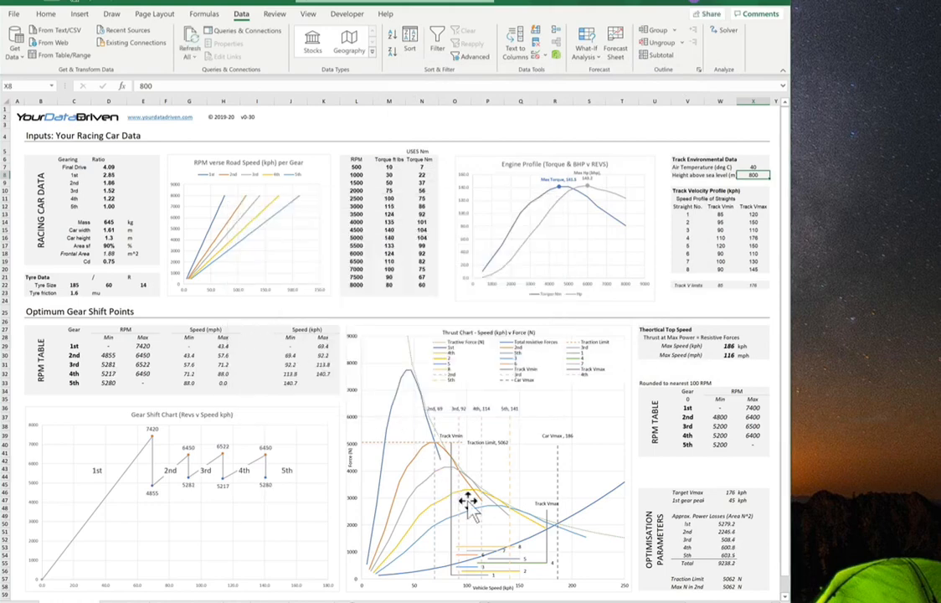
Step: Set the track Vmax for straight 4 to 190 kph
left_click(752, 286)
left_click(755, 240)
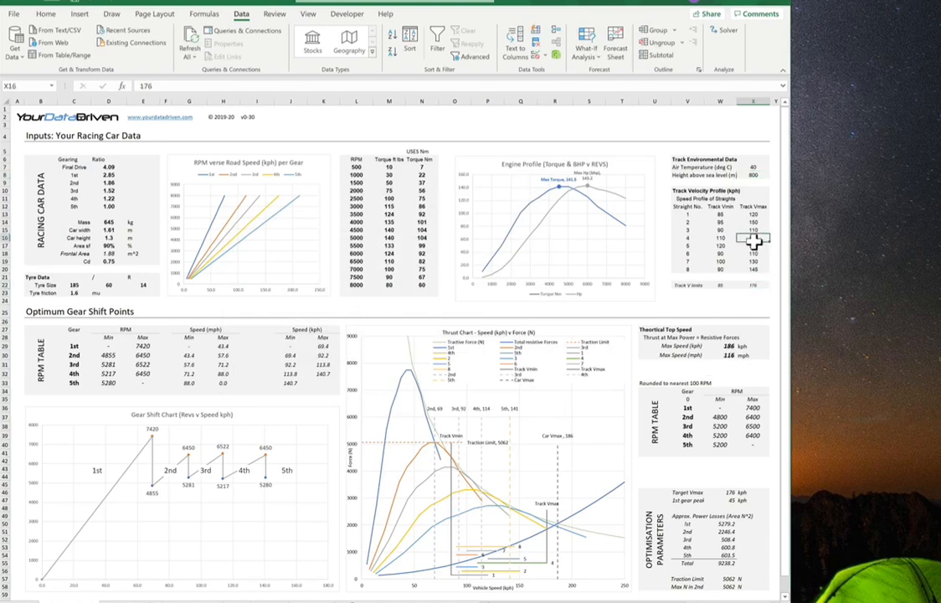
type("190")
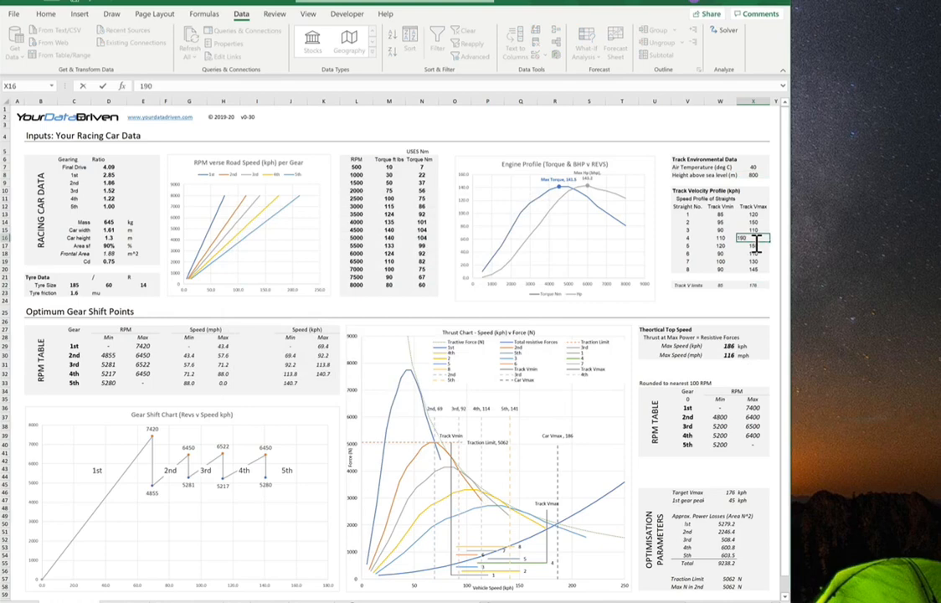
key("Return")
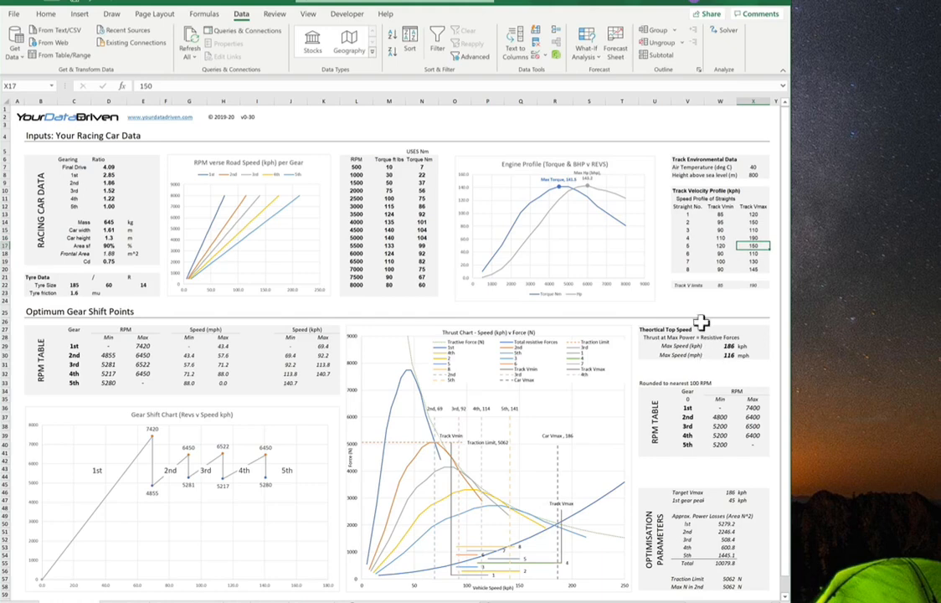
Step: Run Solver again with the same parameters and keep the solver solution
left_click(718, 37)
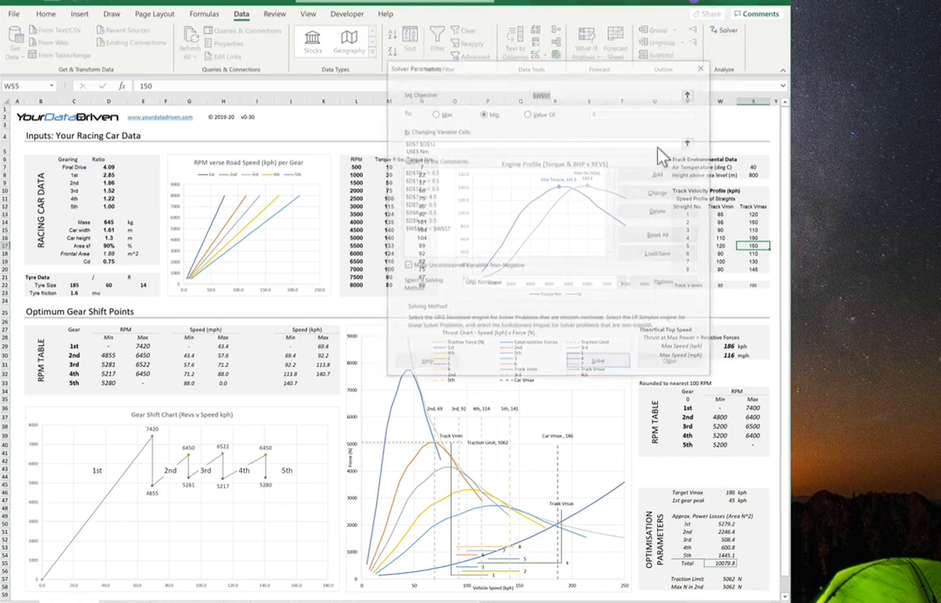
left_click(586, 367)
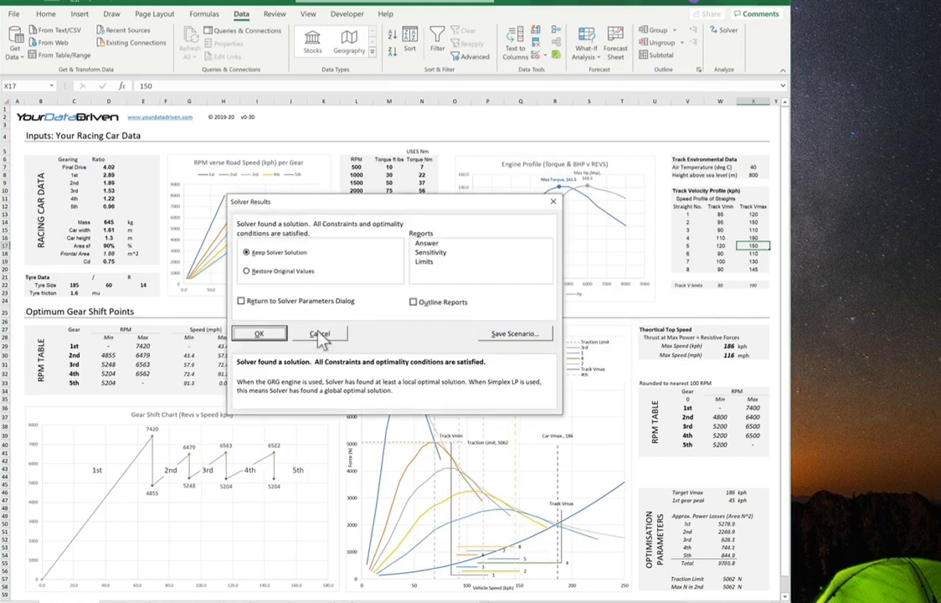
left_click(251, 333)
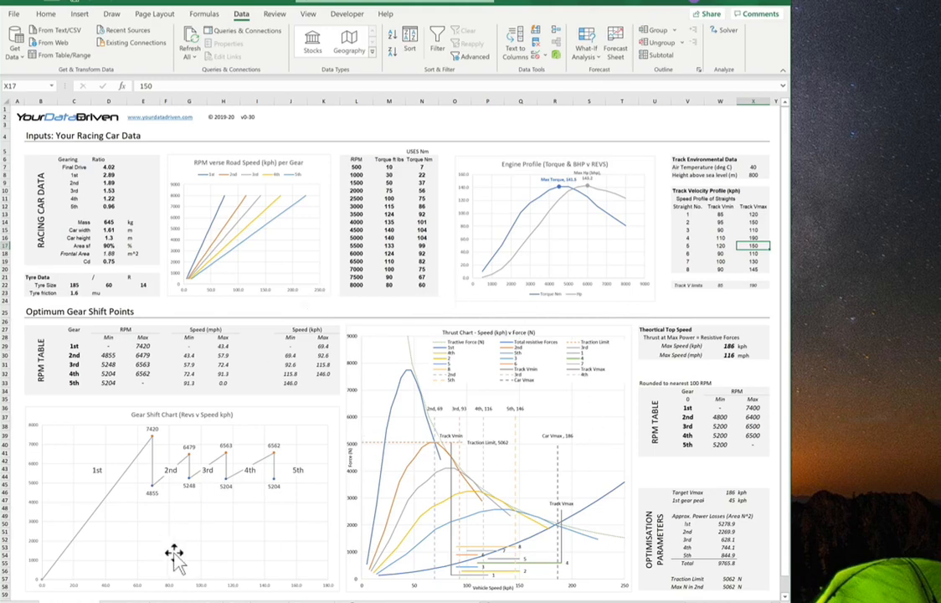
Step: Examine the enlarged thrust chart and the force, drag and air density calculations on the supporting sheets
left_click(126, 600)
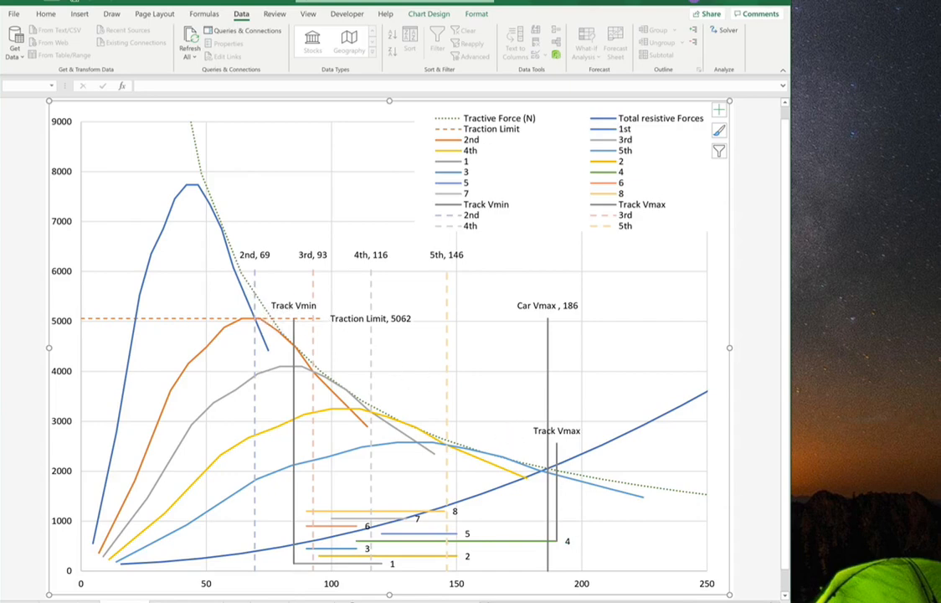
key("ctrl+Page_Up")
scroll(196, 544, "up", 15)
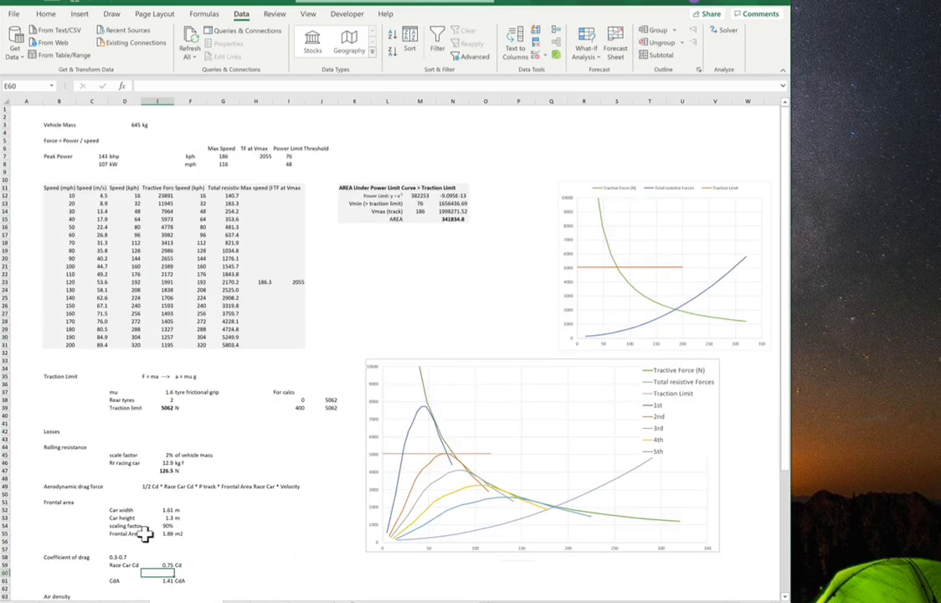
scroll(124, 457, "down", 10)
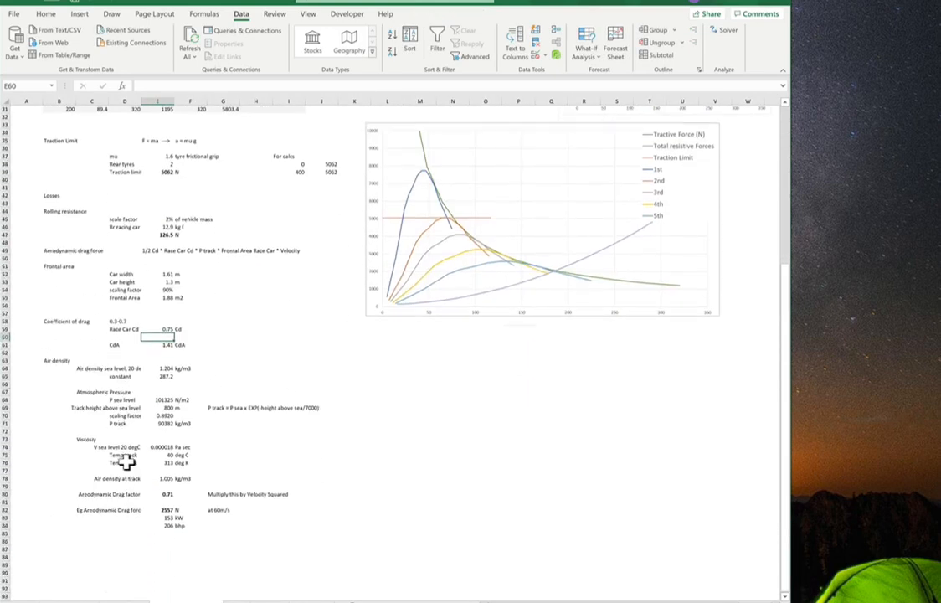
left_click(259, 487)
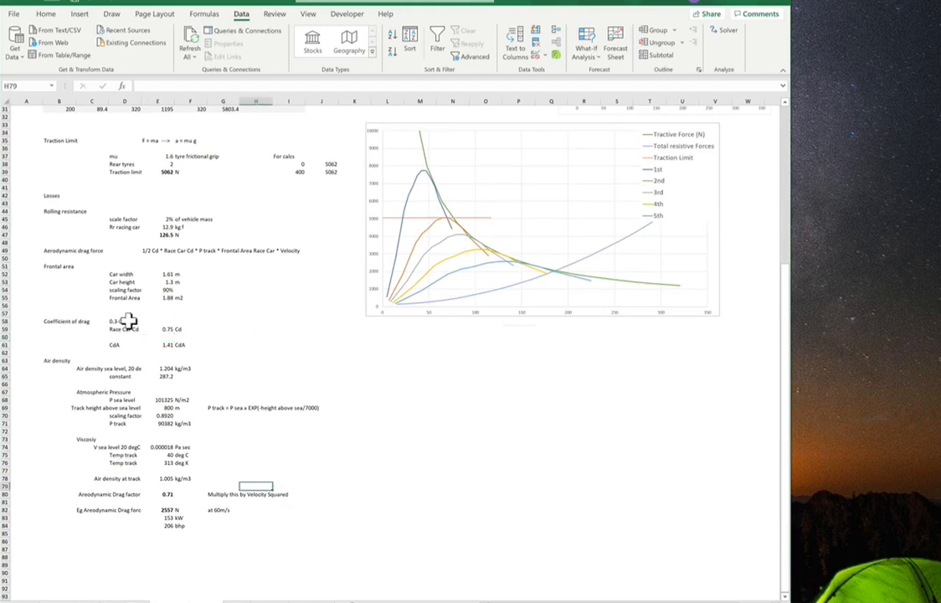
scroll(108, 416, "up", 8)
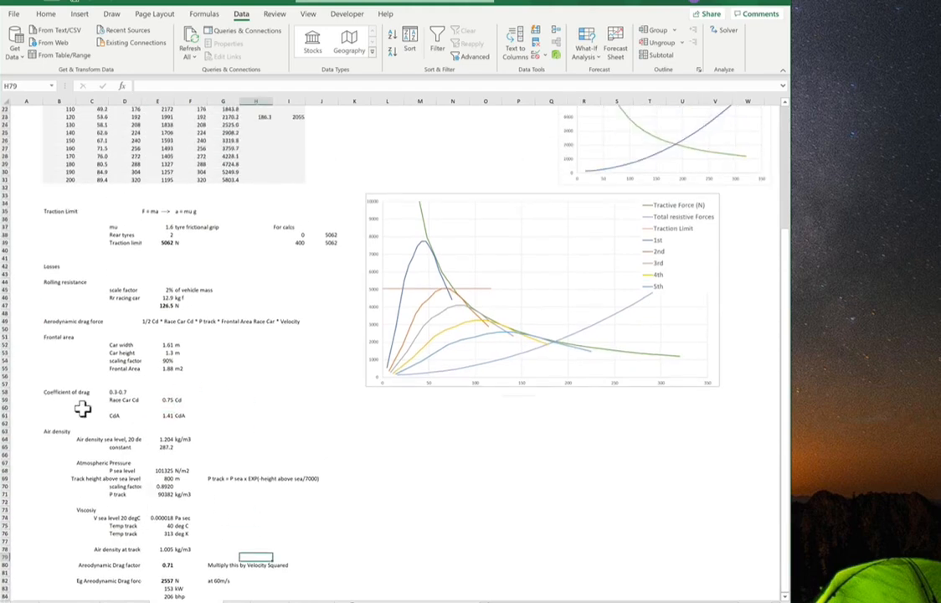
scroll(69, 435, "up", 2)
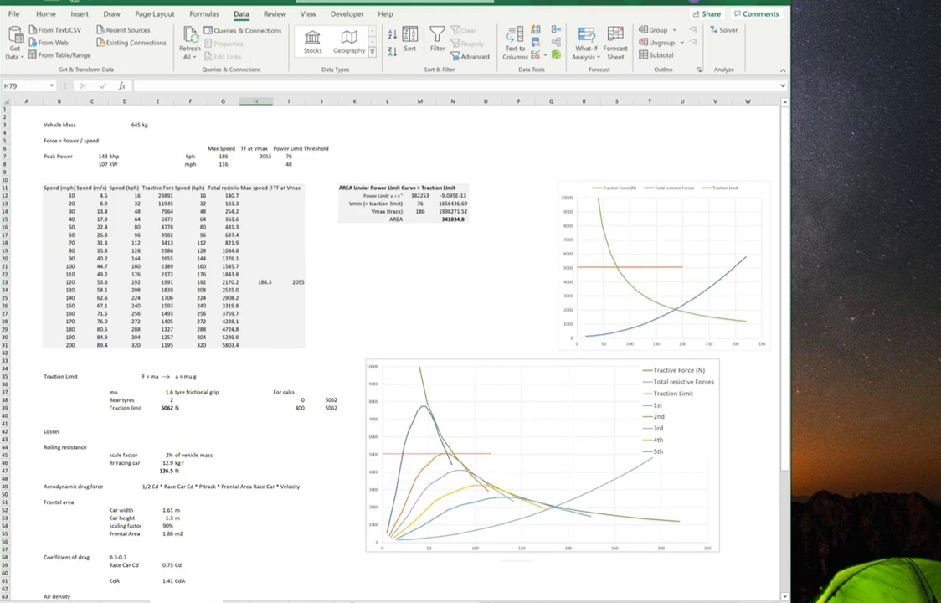
Step: Browse the Backlog, Workings and Change Log sheets, returning to the main inputs sheet
left_click(237, 601)
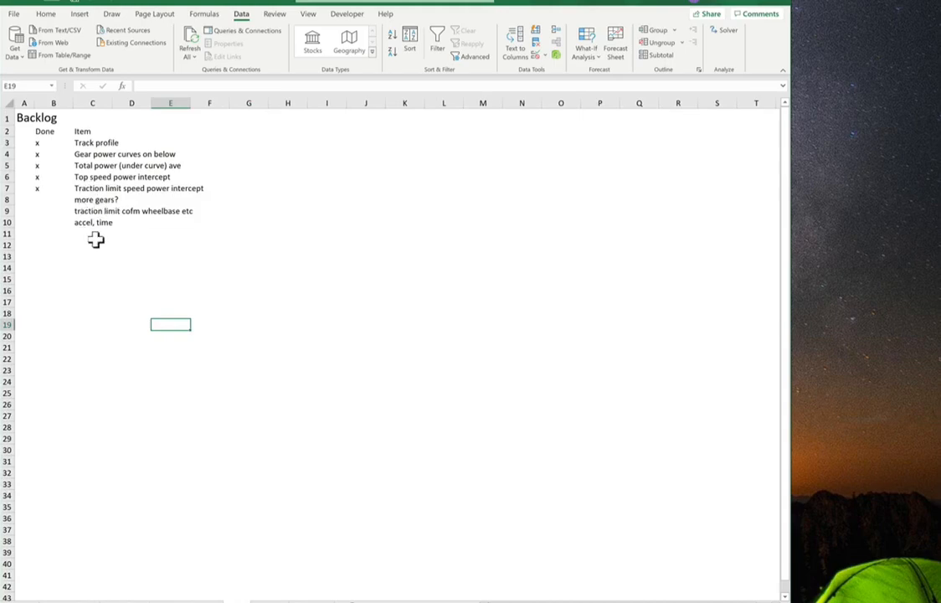
left_click(251, 597)
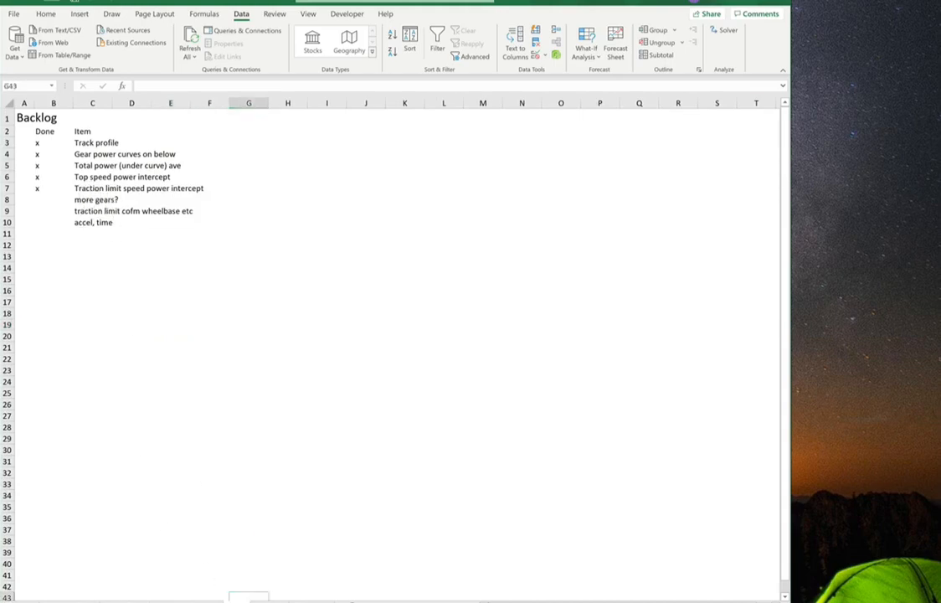
left_click(268, 601)
scroll(400, 478, "down", 4)
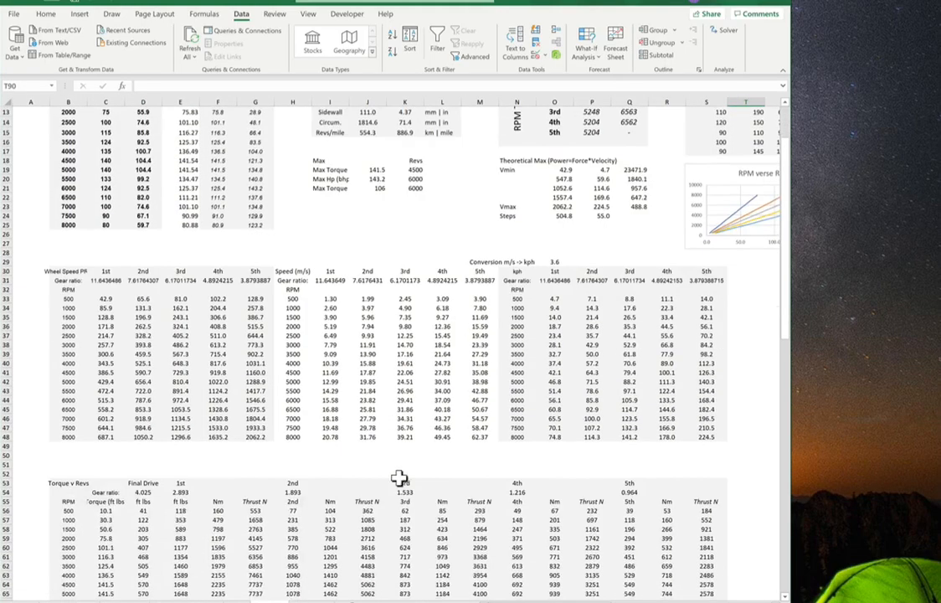
scroll(399, 478, "down", 19)
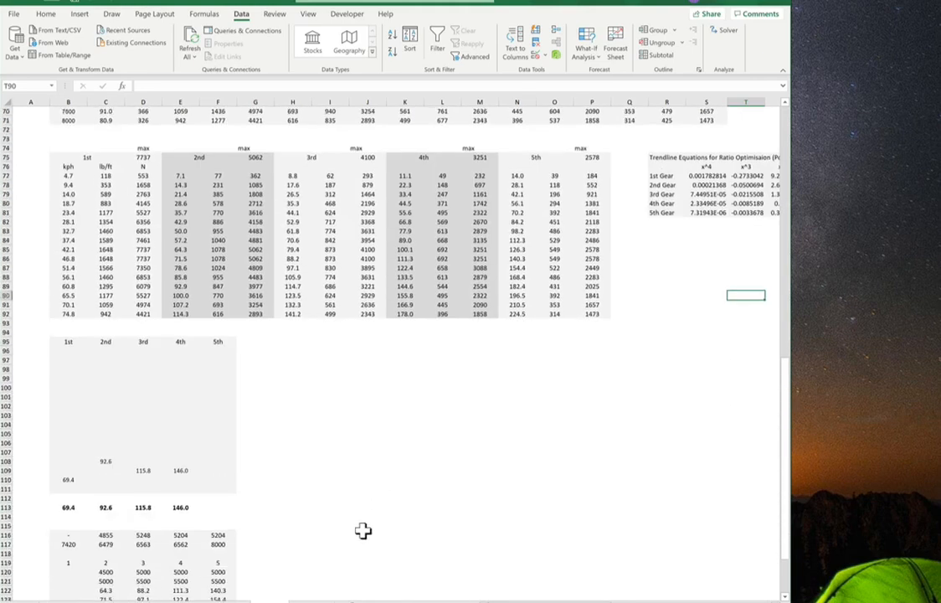
scroll(363, 530, "down", 6)
scroll(364, 536, "up", 20)
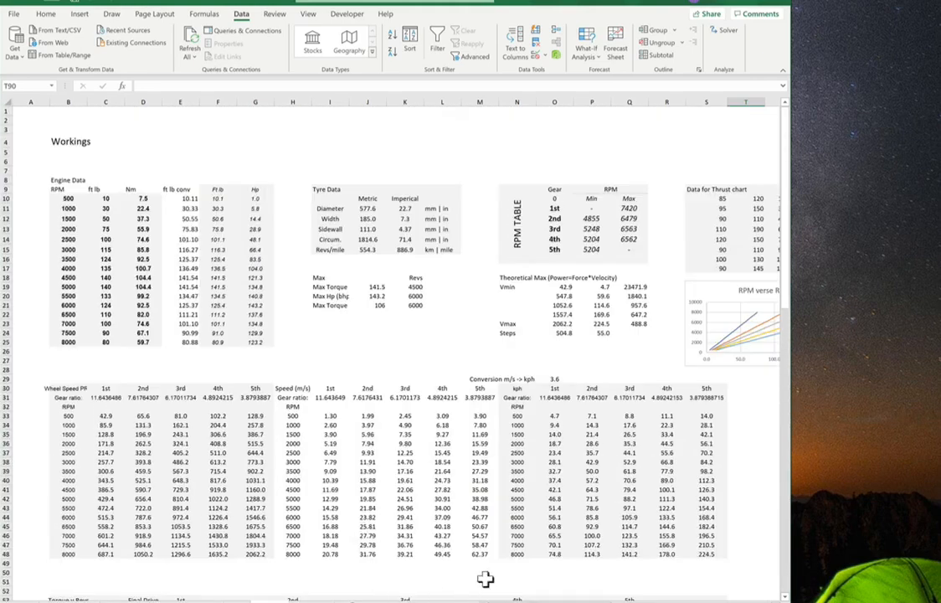
left_click(313, 601)
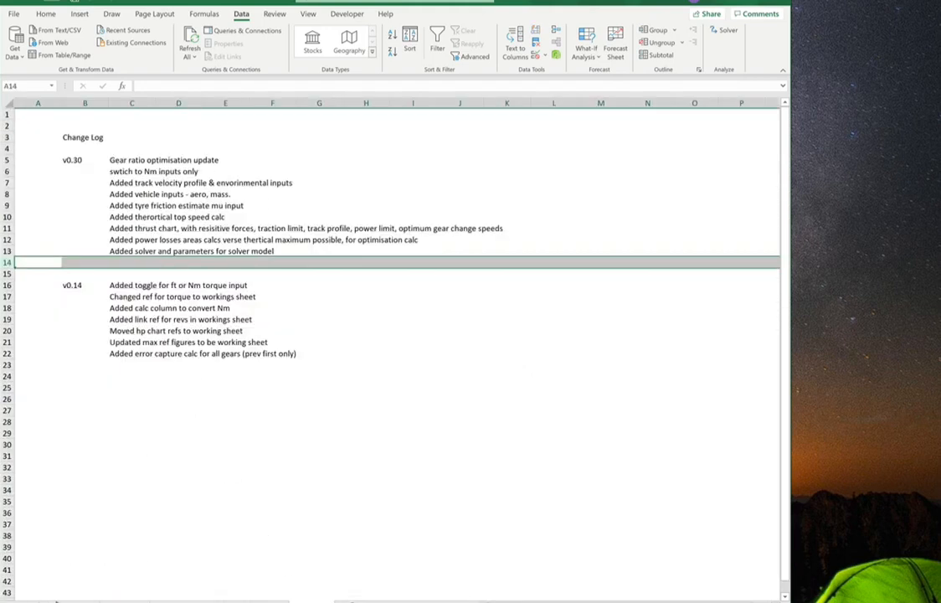
left_click(56, 600)
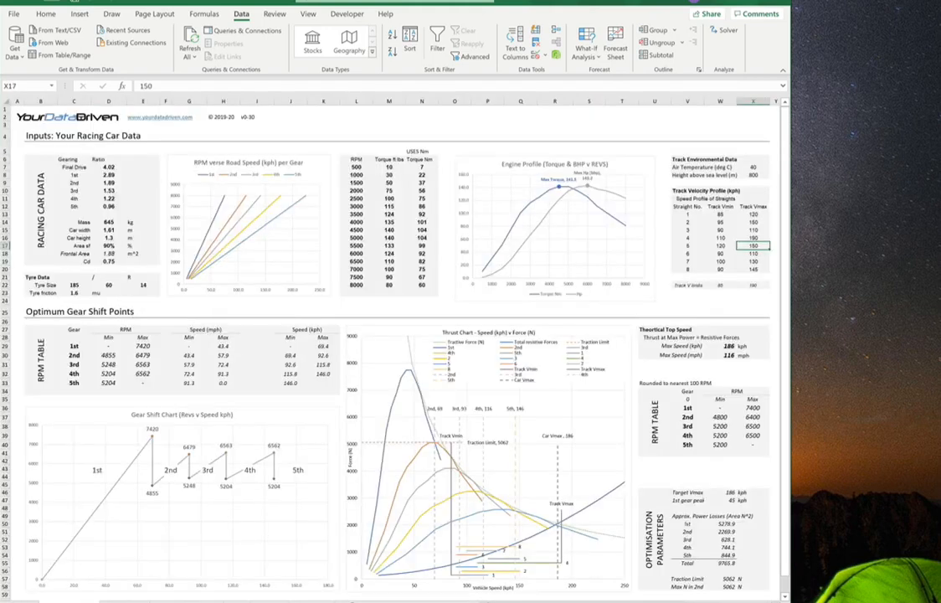